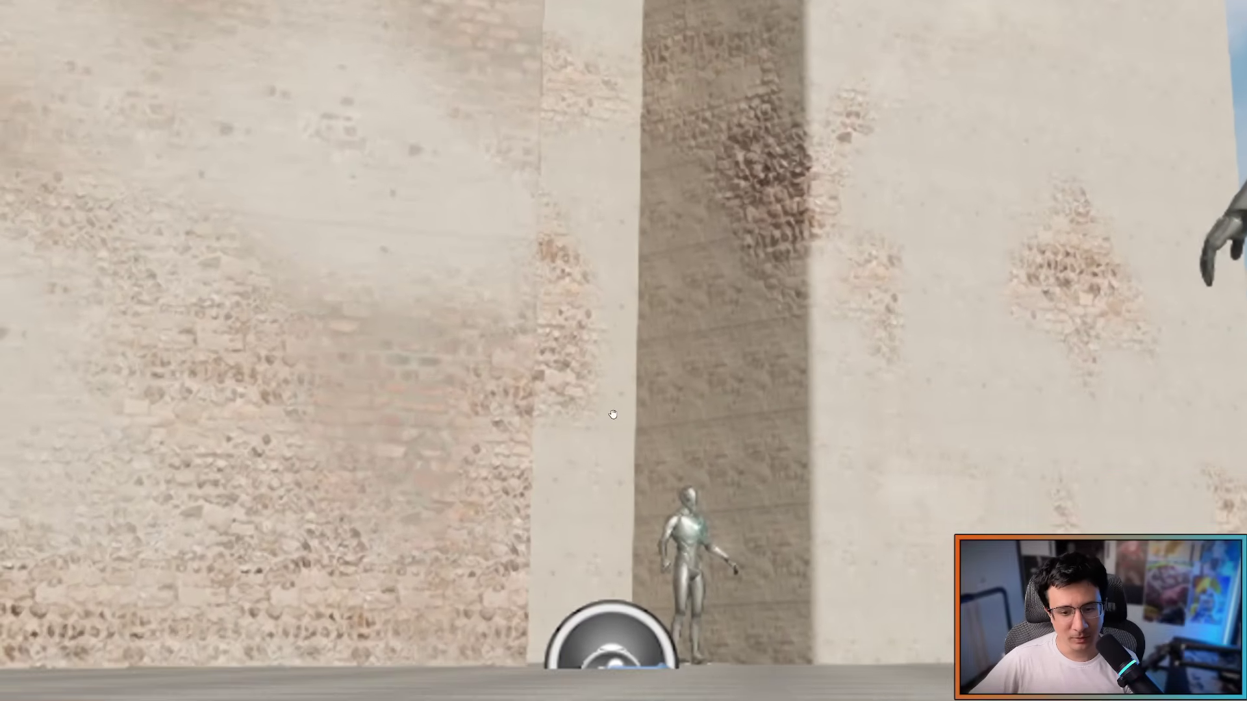
Compare the saved fortress renders in the image viewer and switch to the Unreal Editor
{"action": "left_click_drag", "start_coordinate": [612, 414], "coordinate": [610, 388]}
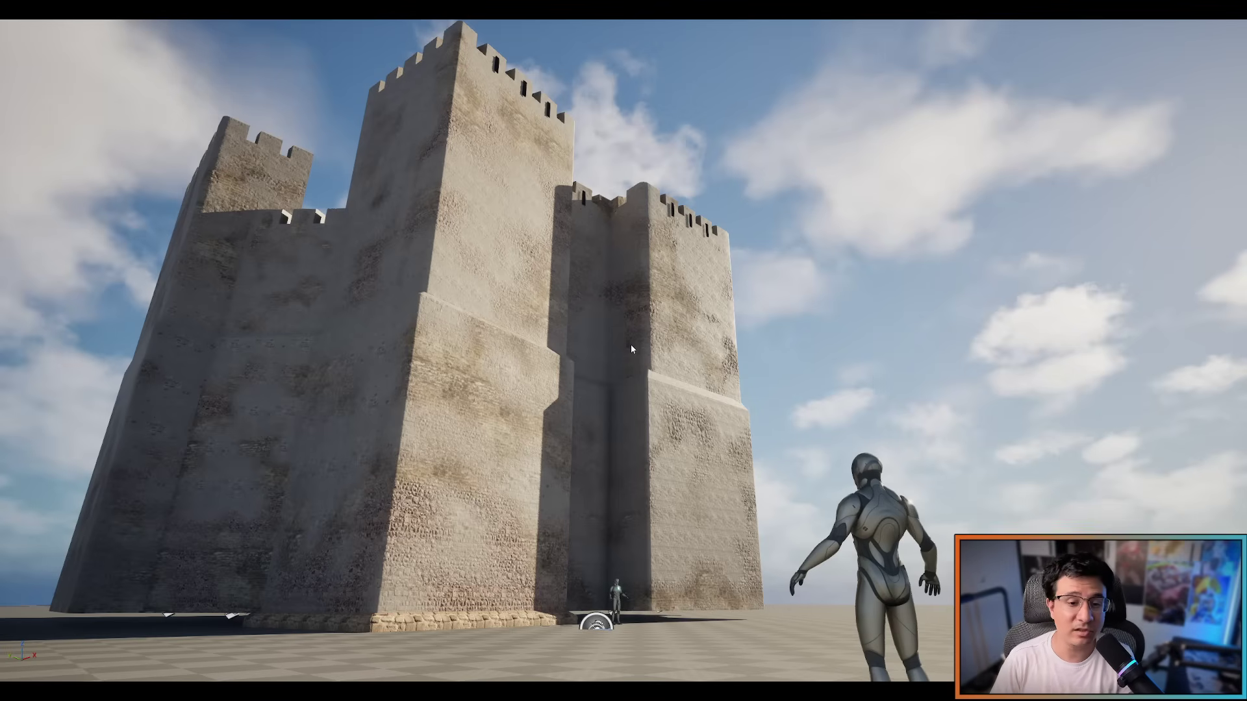
{"action": "key", "text": "Right"}
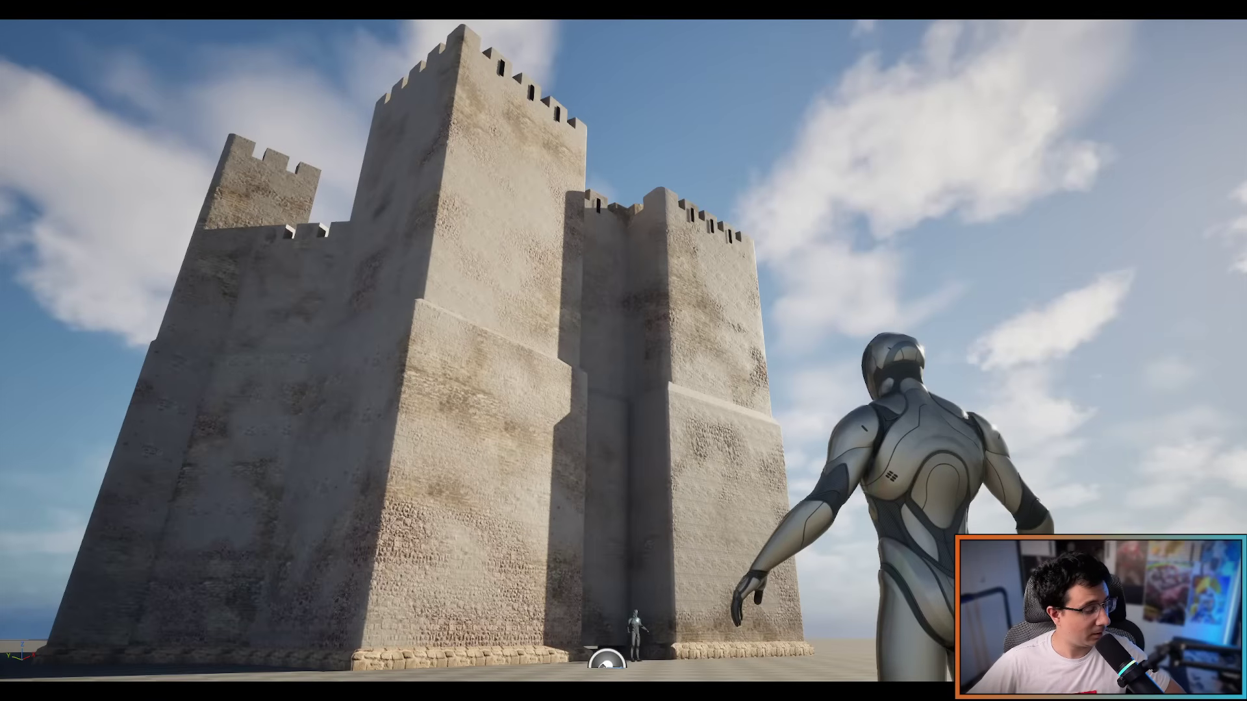
{"action": "key", "text": "super"}
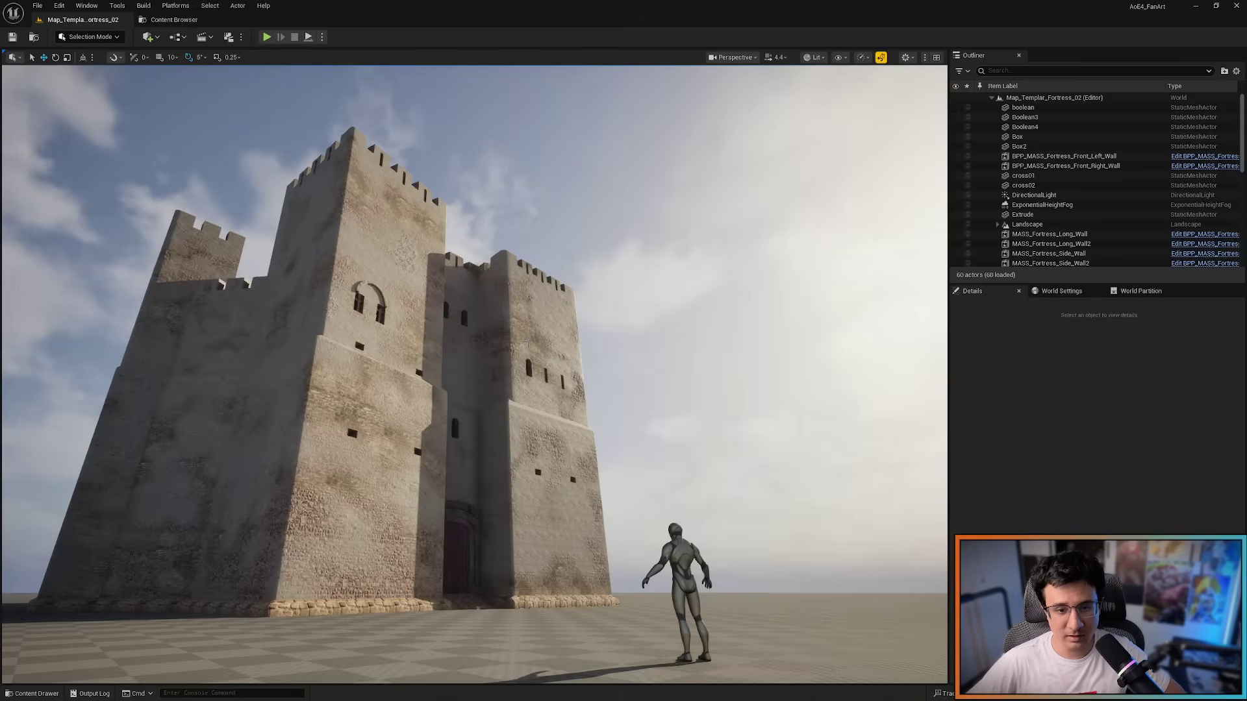
Examine the brick surface and corner of the fortress's front tower up close
{"action": "key", "text": "w"}
{"action": "right_click_drag", "start_coordinate": [527, 344], "coordinate": [469, 362]}
{"action": "key", "text": "s"}
{"action": "scroll", "coordinate": [527, 344], "scroll_direction": "down", "scroll_amount": 5}
{"action": "key", "text": "a"}
{"action": "scroll", "coordinate": [513, 386], "scroll_direction": "down", "scroll_amount": 4}
{"action": "key", "text": "w"}
{"action": "key", "text": "d"}
{"action": "key", "text": "w"}
{"action": "key", "text": "s"}
{"action": "key", "text": "a"}
{"action": "scroll", "coordinate": [504, 397], "scroll_direction": "down", "scroll_amount": 3}
{"action": "key", "text": "d"}
{"action": "key", "text": "e"}
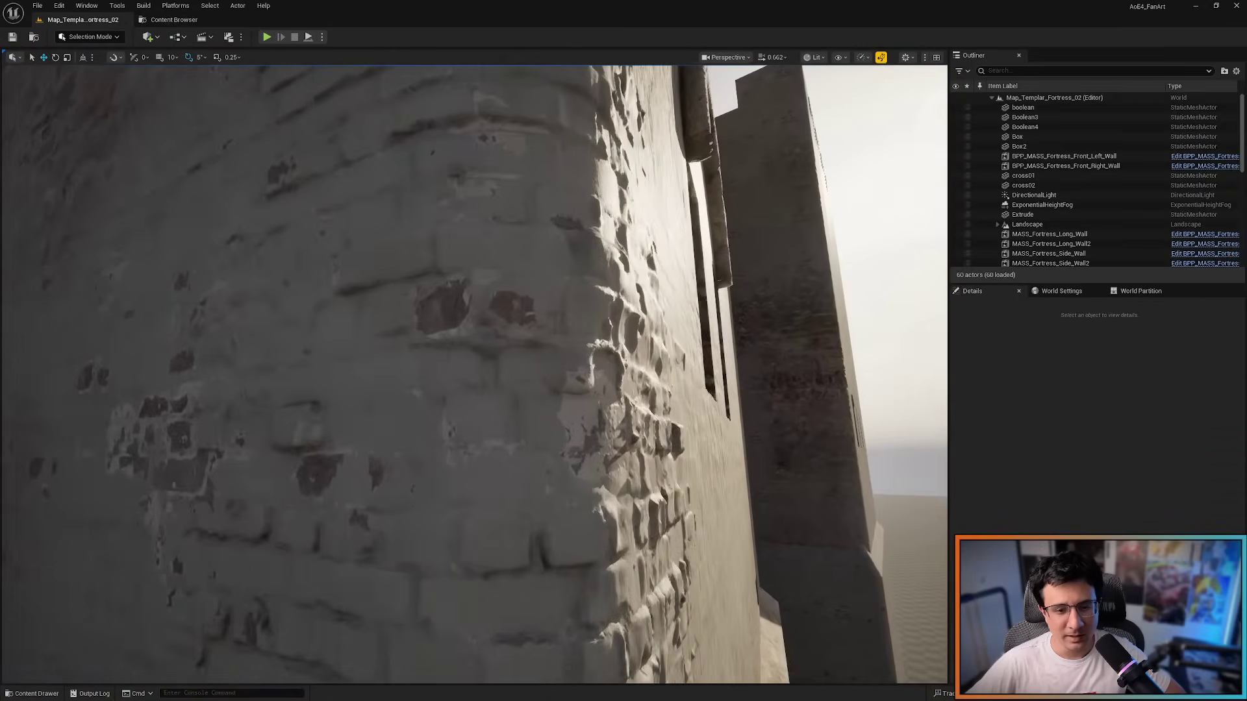
Compare the tower corner's brickwork in the Unlit and Lit view modes
{"action": "right_click_drag", "start_coordinate": [592, 365], "coordinate": [477, 367]}
{"action": "key", "text": "alt+3"}
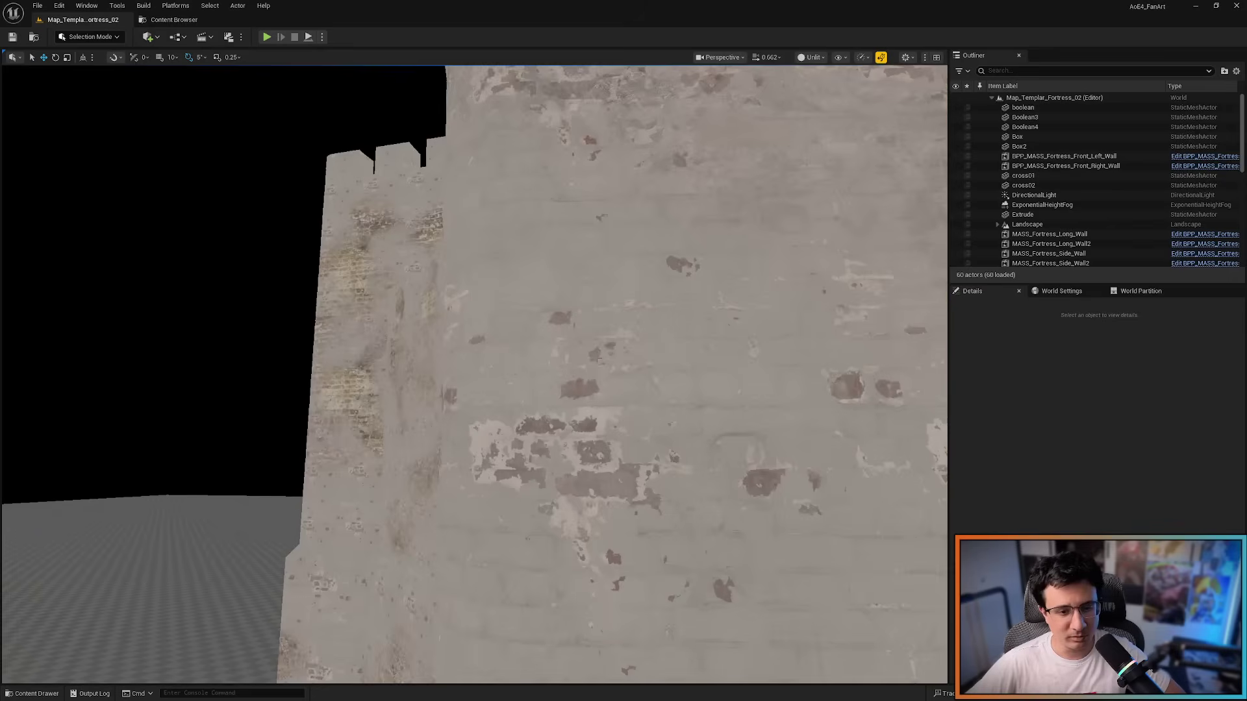
{"action": "key", "text": "alt+2"}
{"action": "key", "text": "alt+4"}
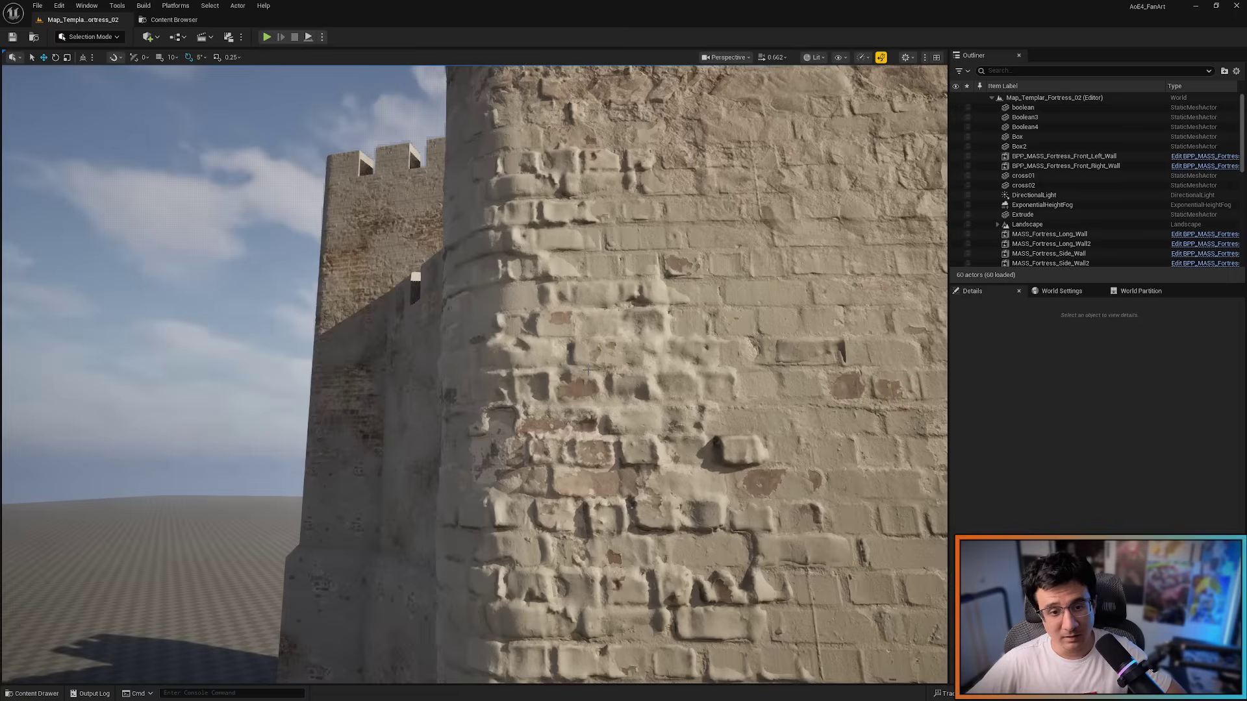
{"action": "key", "text": "alt+6"}
{"action": "key", "text": "s"}
{"action": "right_click_drag", "start_coordinate": [587, 372], "coordinate": [663, 369]}
{"action": "key", "text": "w"}
{"action": "key", "text": "alt+4"}
Examine the brick relief along the tower's edge silhouette and the upper part of the front facade
{"action": "key", "text": "d"}
{"action": "key", "text": "a"}
{"action": "scroll", "coordinate": [662, 369], "scroll_direction": "down", "scroll_amount": 3}
{"action": "key", "text": "q"}
{"action": "right_click_drag", "start_coordinate": [512, 162], "coordinate": [512, 156]}
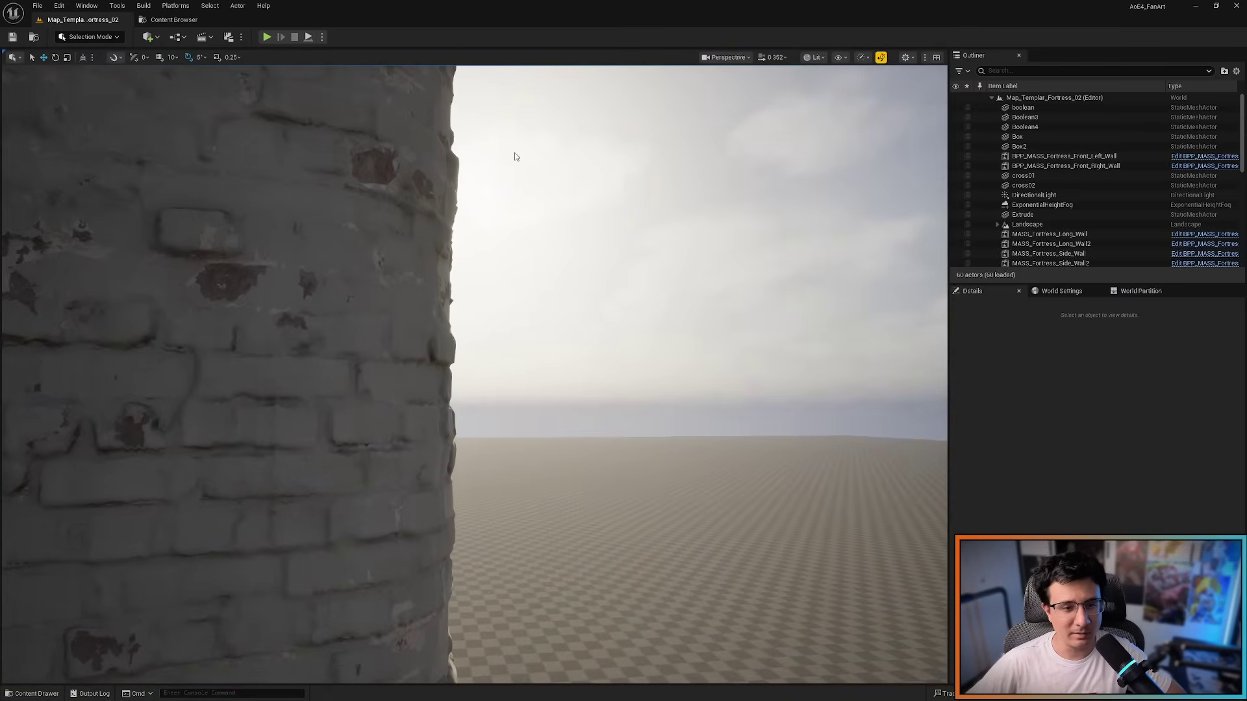
{"action": "key", "text": "d"}
{"action": "right_click_drag", "start_coordinate": [510, 267], "coordinate": [402, 312]}
{"action": "scroll", "coordinate": [510, 266], "scroll_direction": "down", "scroll_amount": 3}
{"action": "right_click_drag", "start_coordinate": [515, 153], "coordinate": [514, 153]}
{"action": "scroll", "coordinate": [586, 372], "scroll_direction": "up", "scroll_amount": 2}
{"action": "right_click_drag", "start_coordinate": [587, 372], "coordinate": [645, 357]}
{"action": "right_click_drag", "start_coordinate": [622, 406], "coordinate": [622, 406]}
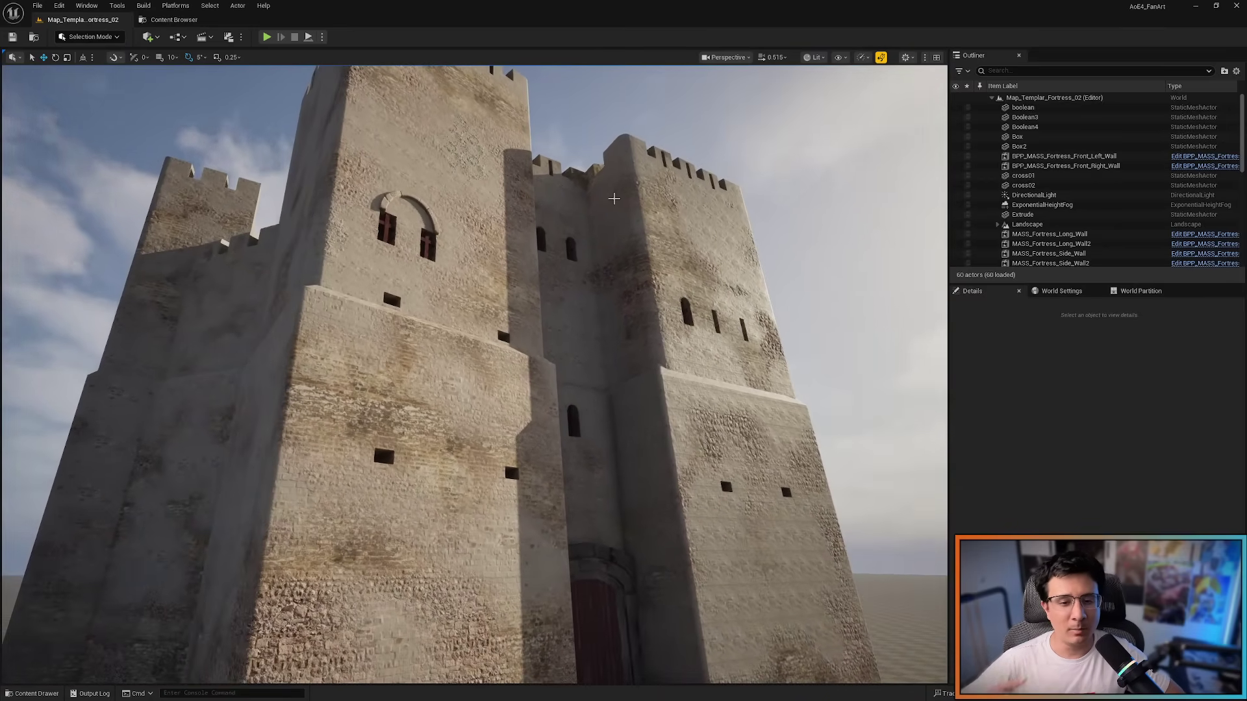
Switch to the image viewer showing HighresScreenshot00086.png to review the renders, and return to the Unreal Editor
{"action": "key", "text": "alt+Tab"}
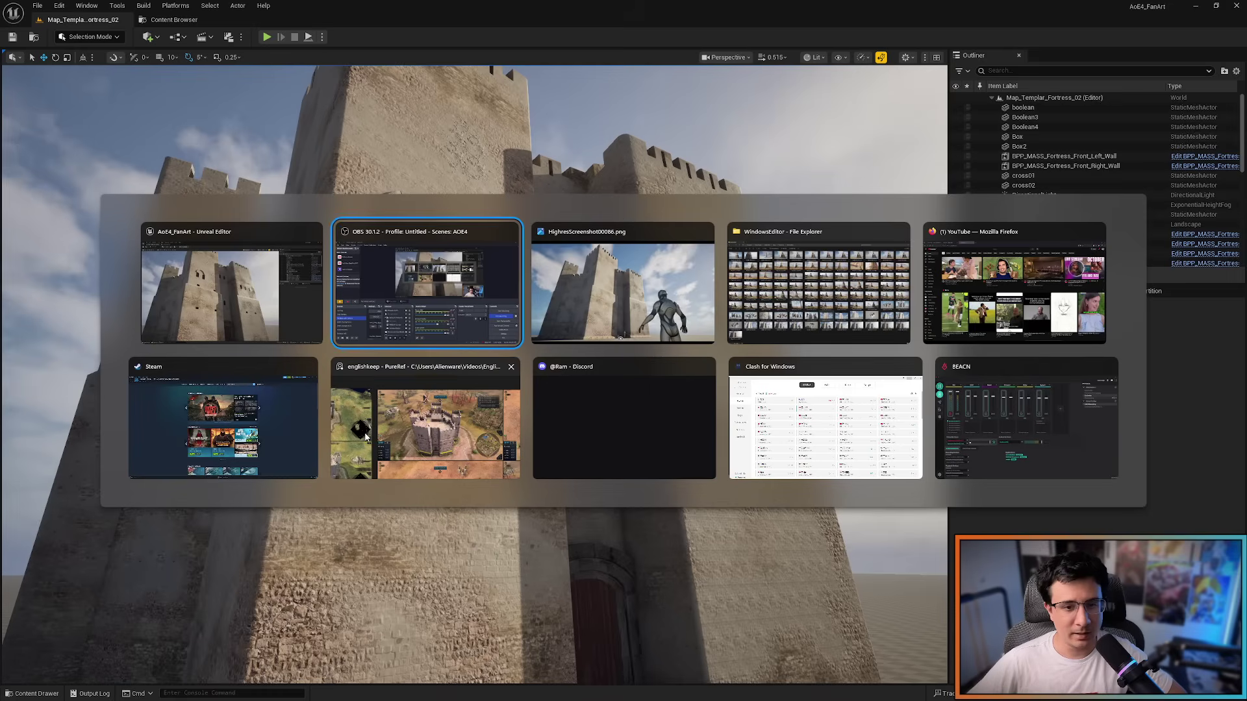
{"action": "left_click", "coordinate": [614, 290]}
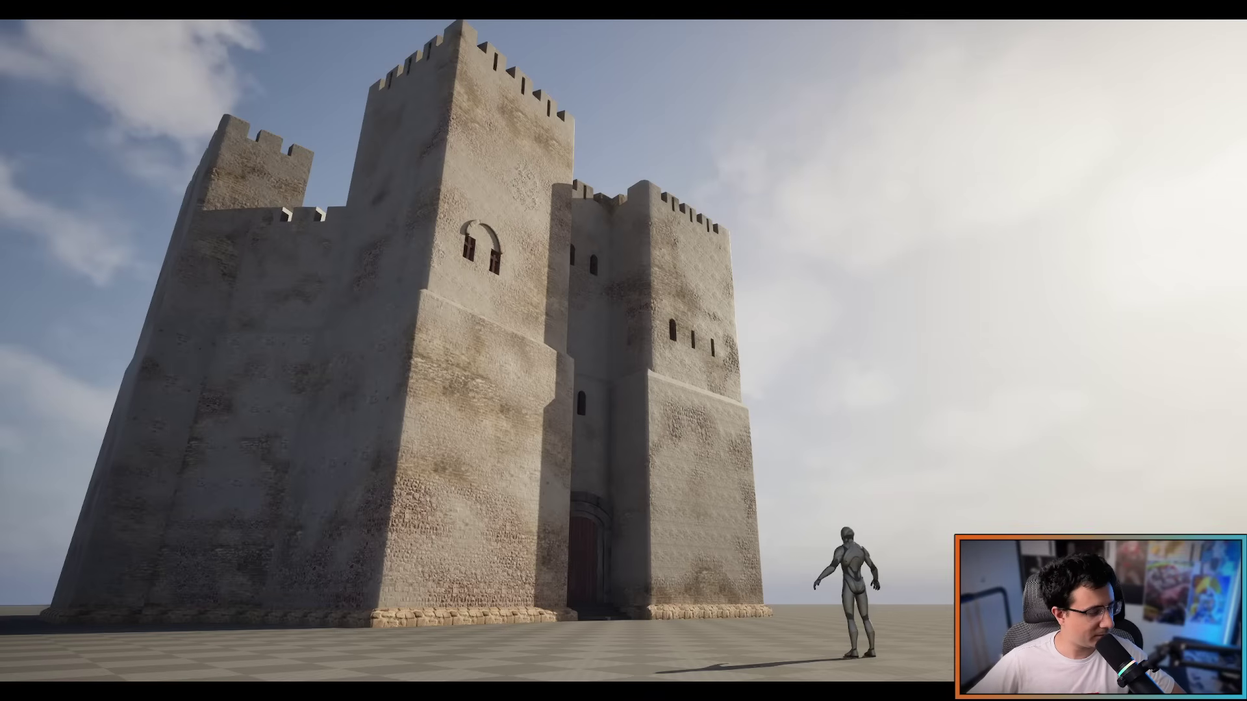
{"action": "key", "text": "super"}
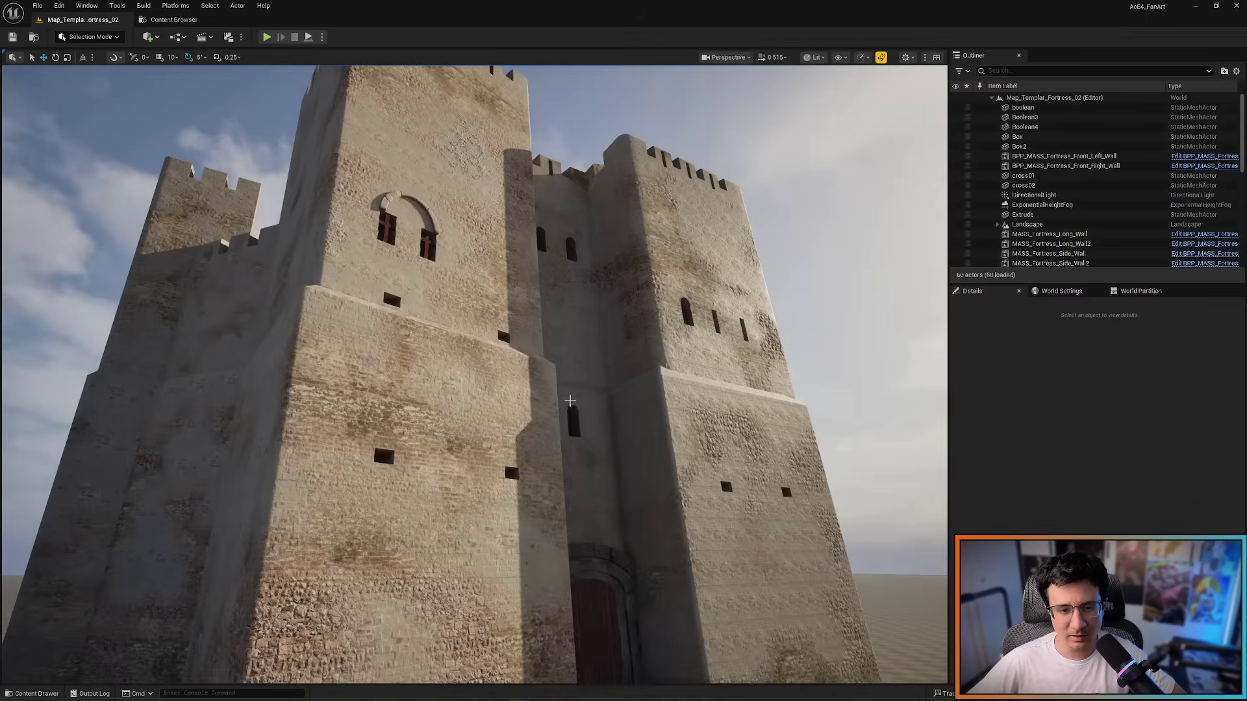
Examine the front facade and a small rectangular opening cut into the brick wall up close
{"action": "right_click_drag", "start_coordinate": [570, 400], "coordinate": [575, 427]}
{"action": "key", "text": "s"}
{"action": "scroll", "coordinate": [570, 401], "scroll_direction": "up", "scroll_amount": 5}
{"action": "key", "text": "w"}
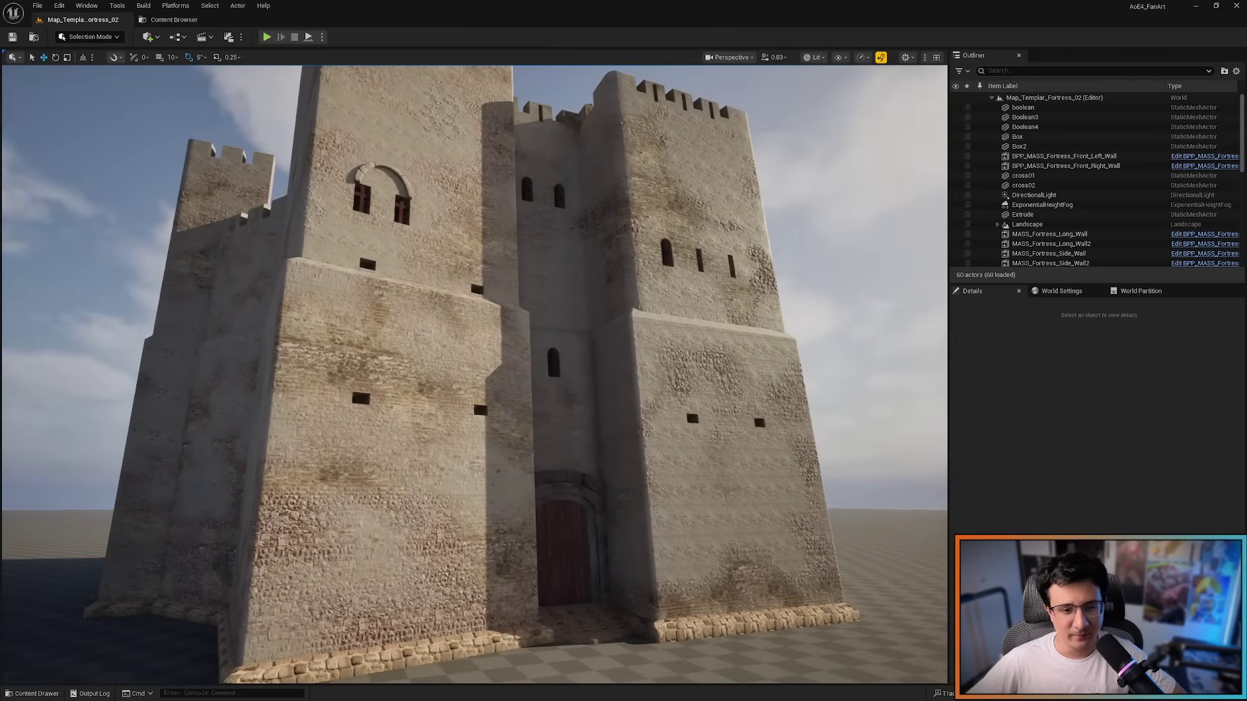
{"action": "right_click_drag", "start_coordinate": [325, 369], "coordinate": [325, 369]}
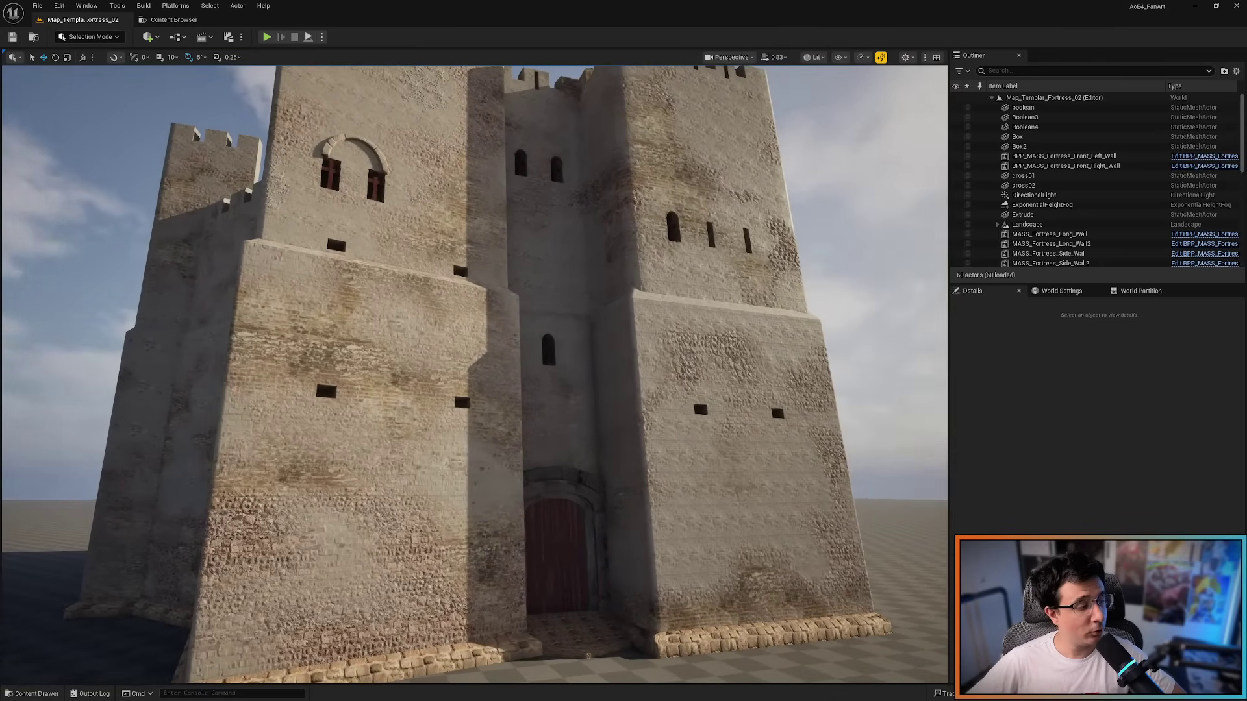
{"action": "right_click_drag", "start_coordinate": [643, 469], "coordinate": [643, 469]}
{"action": "scroll", "coordinate": [522, 267], "scroll_direction": "down", "scroll_amount": 3}
{"action": "right_click_drag", "start_coordinate": [522, 267], "coordinate": [522, 267]}
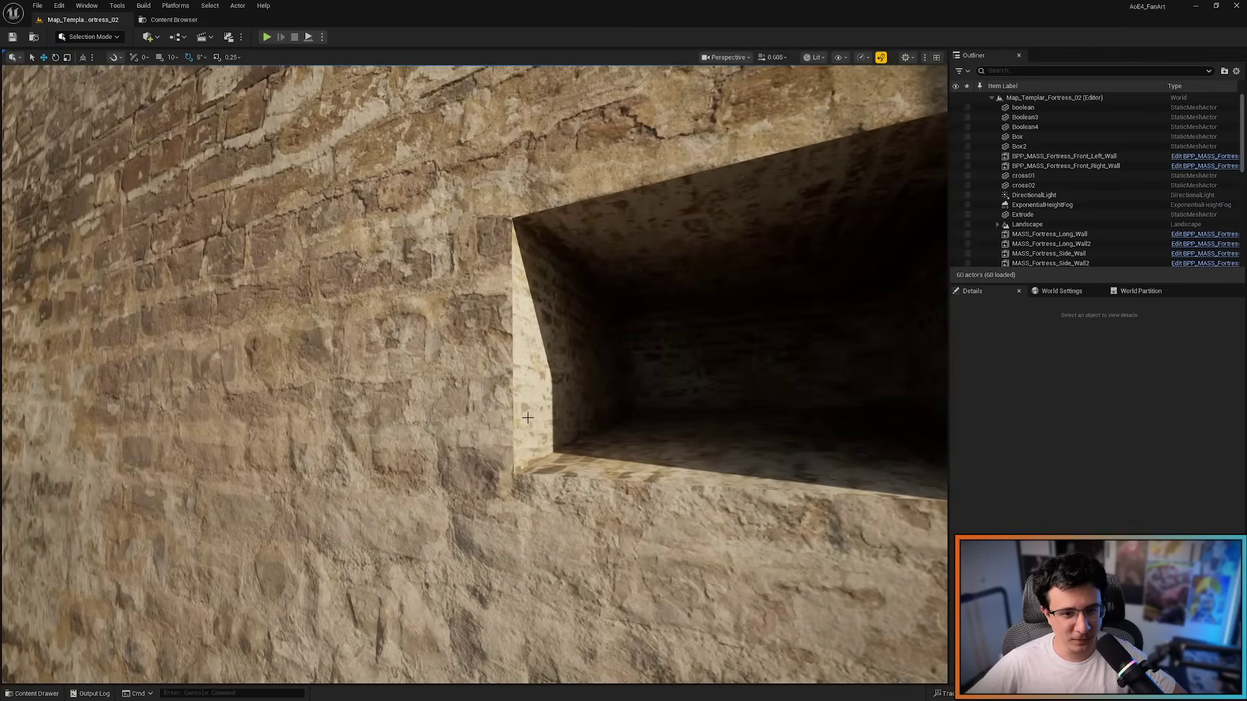
{"action": "right_click_drag", "start_coordinate": [516, 210], "coordinate": [516, 210]}
{"action": "right_click_drag", "start_coordinate": [524, 393], "coordinate": [524, 393]}
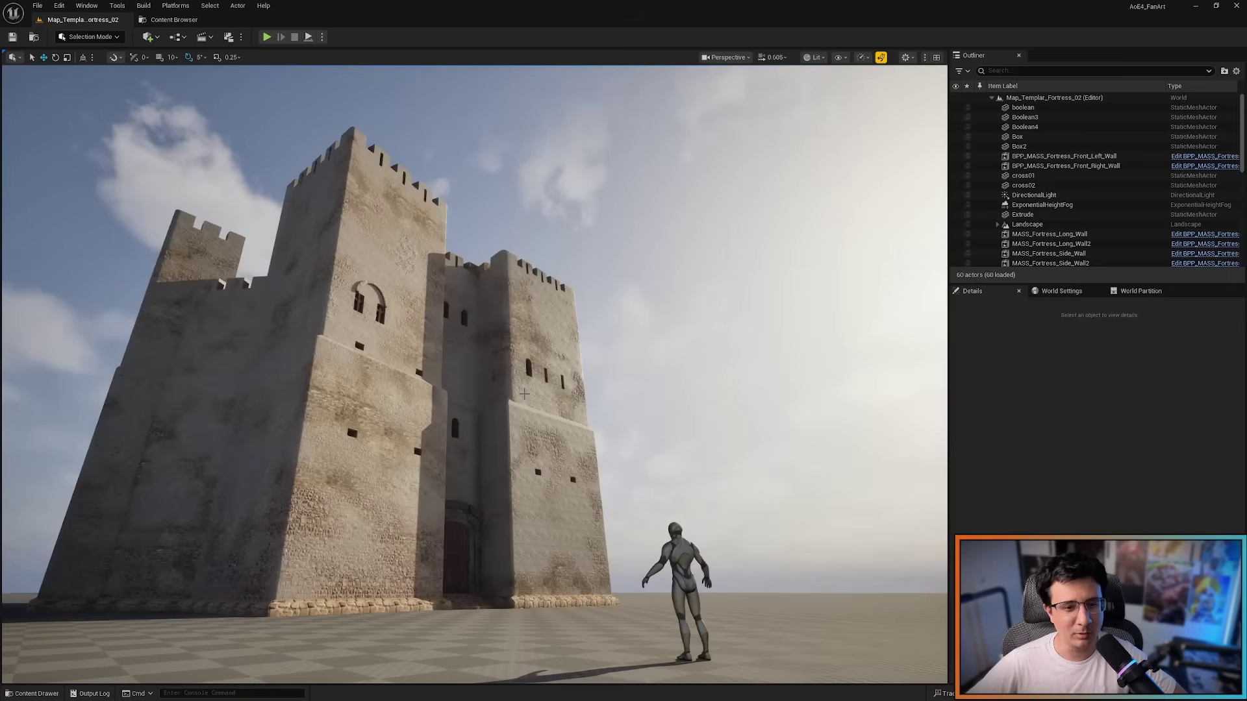
Examine the whole fortress, its rooftop and the battlements with arrow slits from above
{"action": "right_click_drag", "start_coordinate": [487, 473], "coordinate": [487, 473]}
{"action": "scroll", "coordinate": [487, 473], "scroll_direction": "up", "scroll_amount": 9}
{"action": "scroll", "coordinate": [487, 473], "scroll_direction": "down", "scroll_amount": 4}
{"action": "scroll", "coordinate": [487, 473], "scroll_direction": "down", "scroll_amount": 4}
{"action": "scroll", "coordinate": [487, 472], "scroll_direction": "down", "scroll_amount": 1}
{"action": "scroll", "coordinate": [487, 472], "scroll_direction": "up", "scroll_amount": 2}
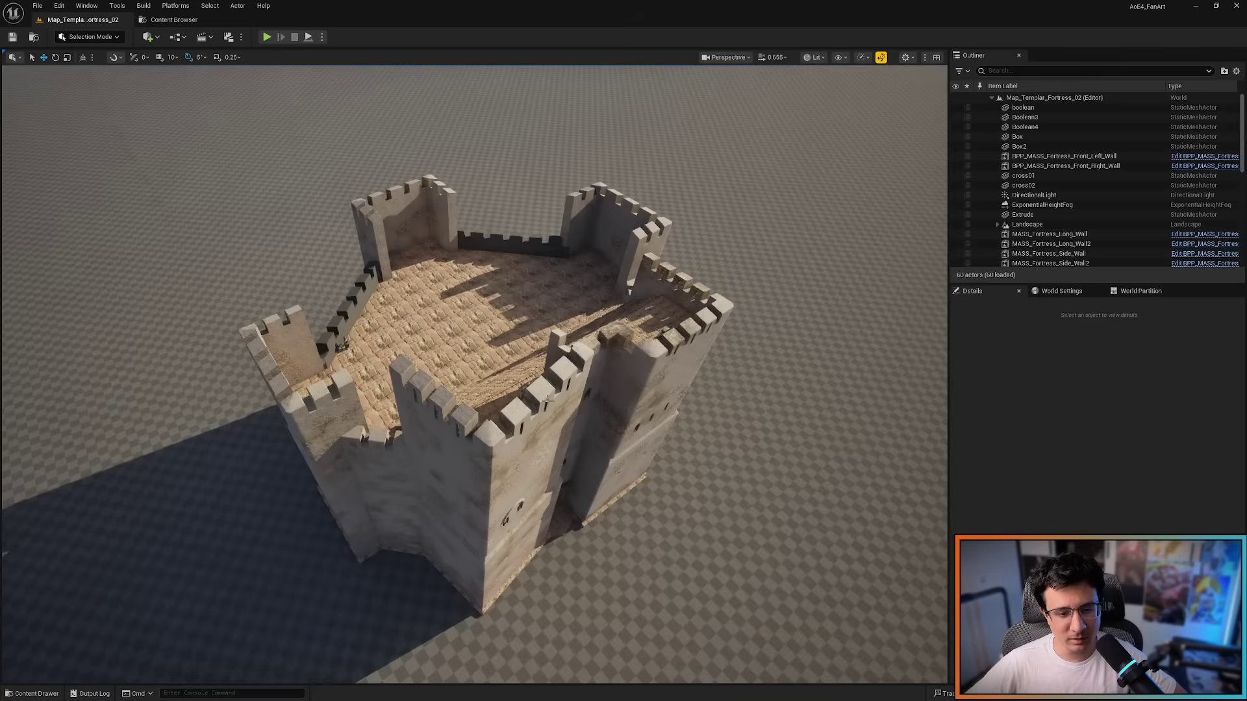
{"action": "right_click_drag", "start_coordinate": [487, 472], "coordinate": [487, 472]}
{"action": "scroll", "coordinate": [487, 472], "scroll_direction": "up", "scroll_amount": 5}
{"action": "scroll", "coordinate": [487, 472], "scroll_direction": "down", "scroll_amount": 3}
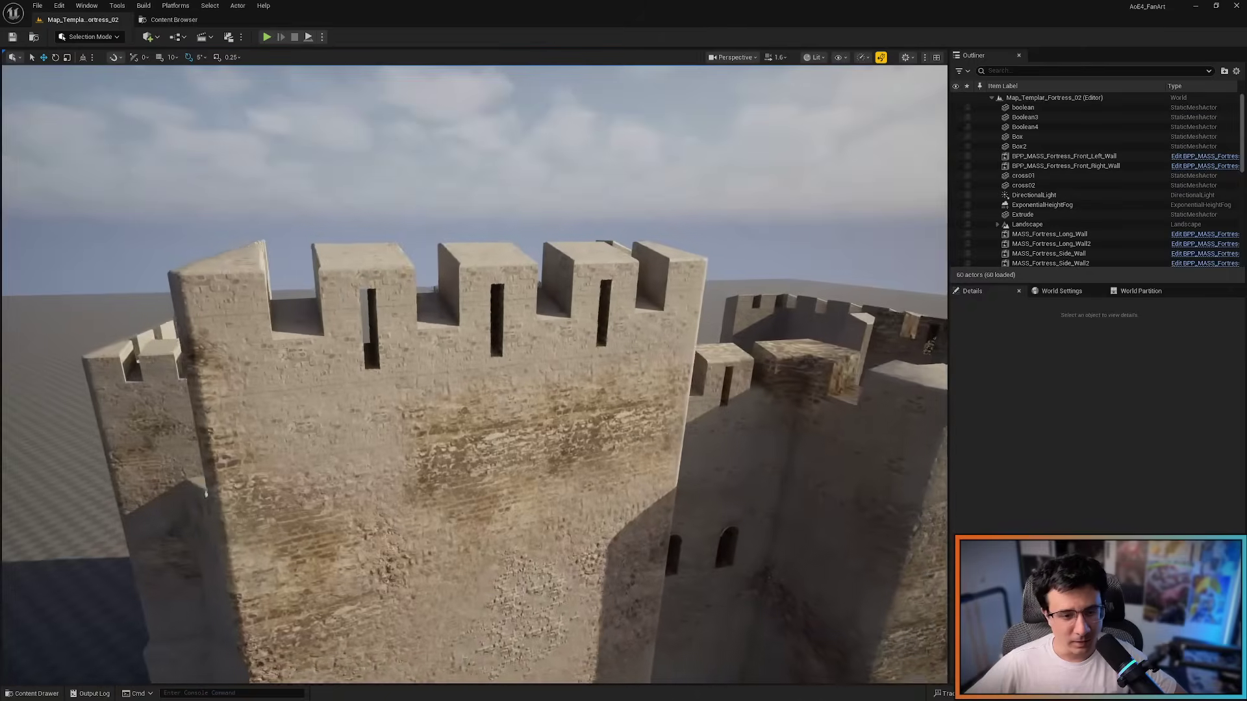
Place a point light inside the upper arched window and move it behind the red cross
{"action": "right_click_drag", "start_coordinate": [487, 472], "coordinate": [487, 472]}
{"action": "scroll", "coordinate": [487, 472], "scroll_direction": "down", "scroll_amount": 6}
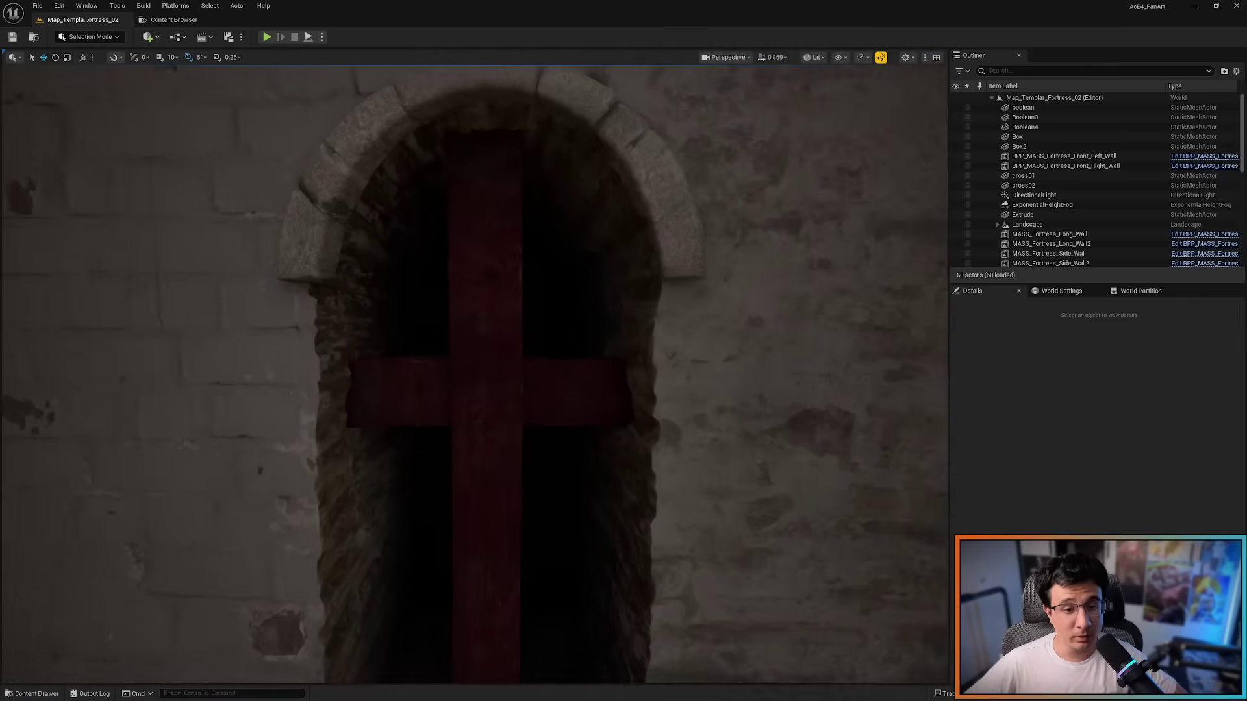
{"action": "scroll", "coordinate": [598, 446], "scroll_direction": "down", "scroll_amount": 1}
{"action": "right_click_drag", "start_coordinate": [598, 446], "coordinate": [598, 446]}
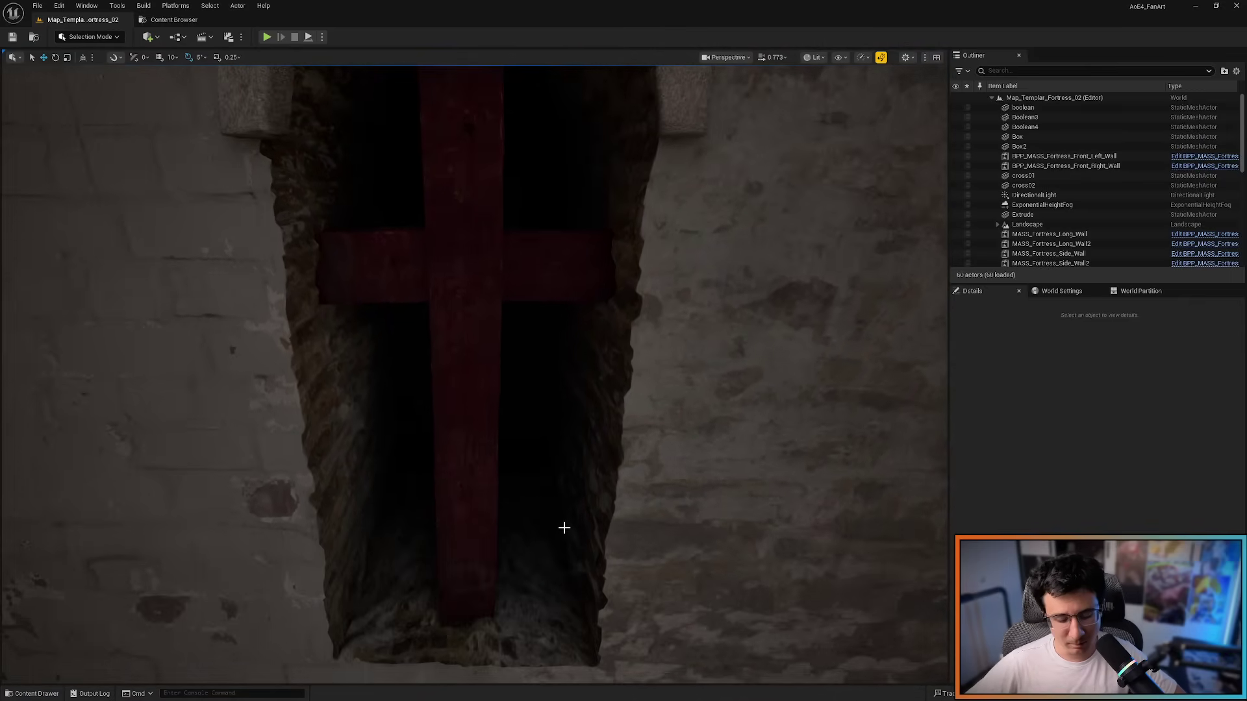
{"action": "key", "text": "l"}
{"action": "left_click", "coordinate": [537, 491]}
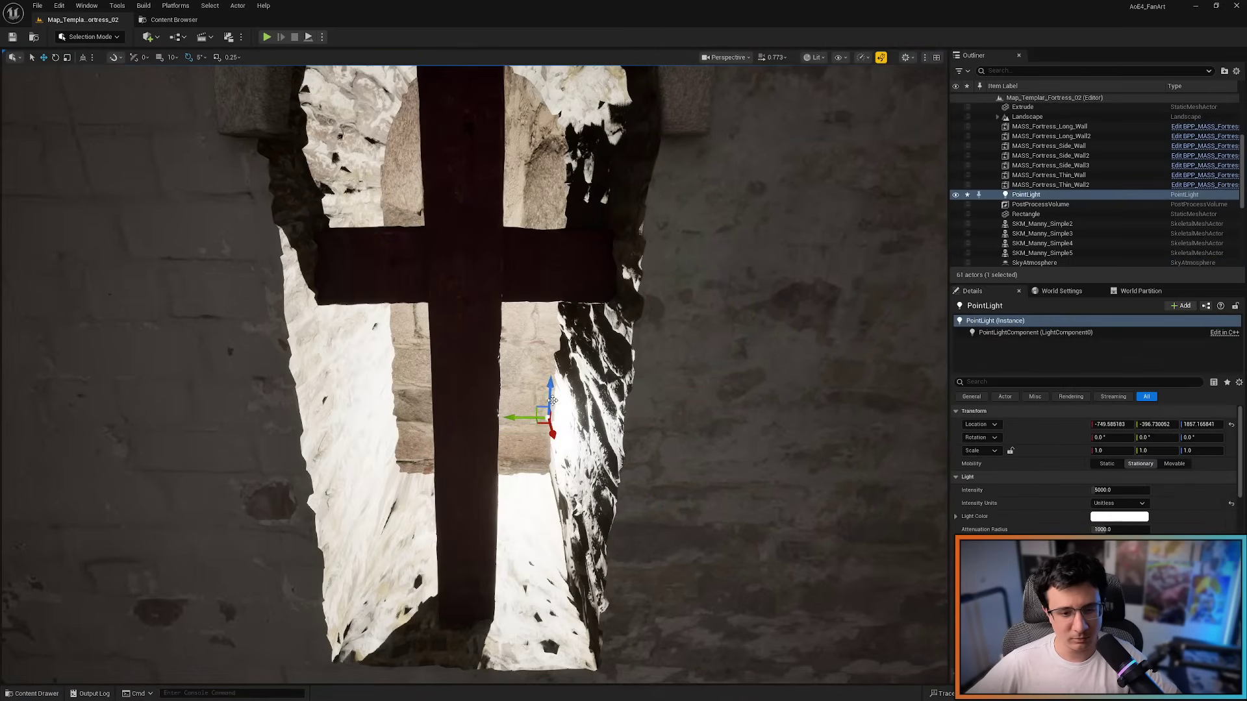
{"action": "left_click_drag", "start_coordinate": [552, 401], "coordinate": [513, 369]}
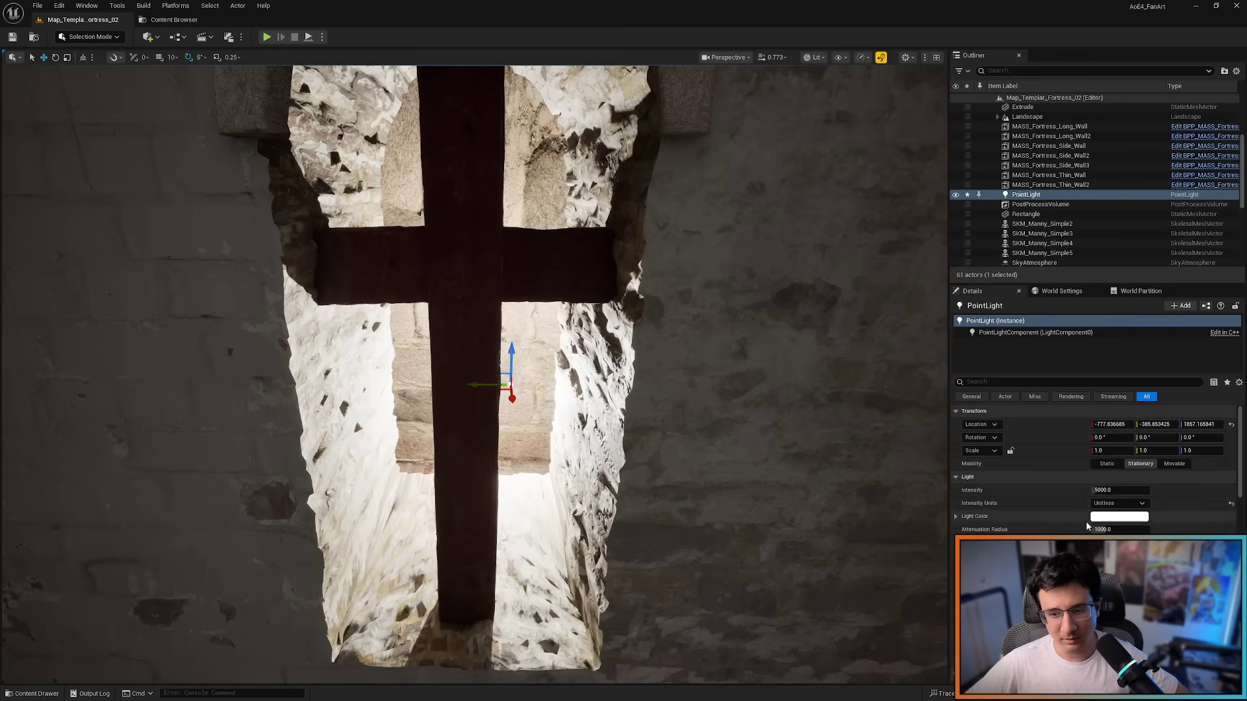
Give the point light a warm pale peach colour and set its mobility to Movable
{"action": "left_click", "coordinate": [1113, 516]}
{"action": "left_click", "coordinate": [967, 509]}
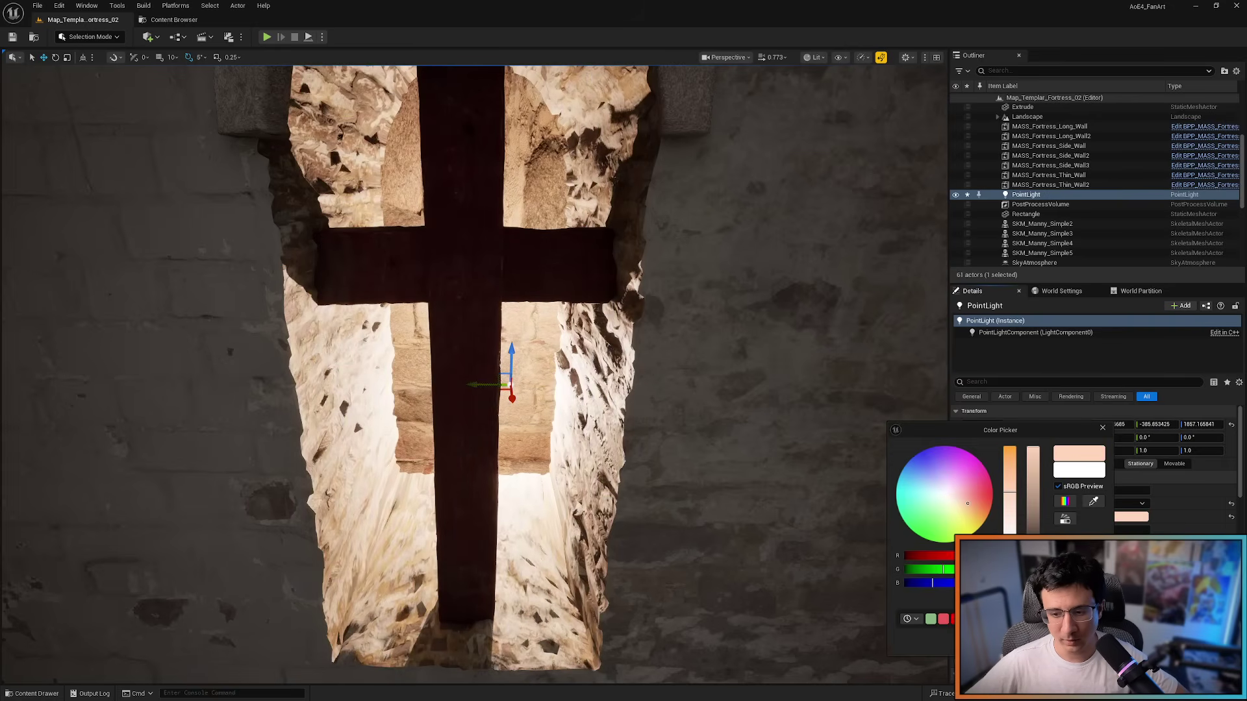
{"action": "left_click", "coordinate": [1044, 641]}
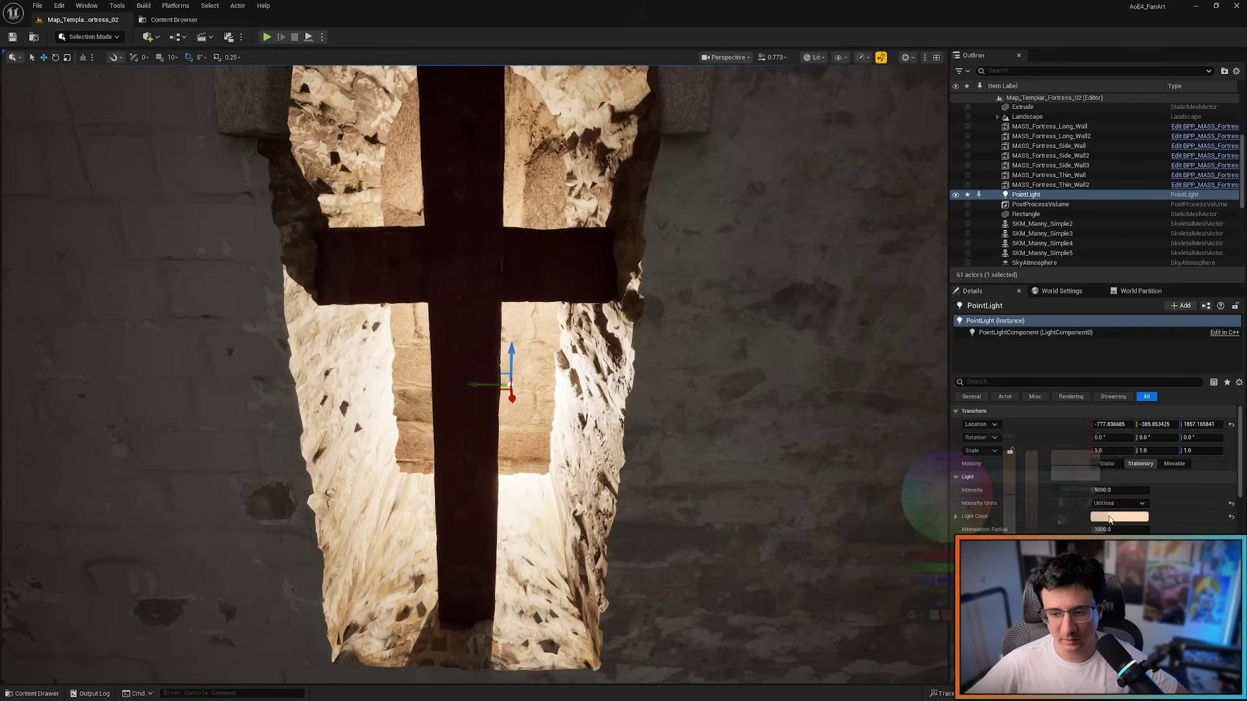
{"action": "left_click", "coordinate": [1174, 463]}
Examine the lit window from a distance, comparing the fortress front with and without the editor overlays
{"action": "key", "text": "s"}
{"action": "right_click_drag", "start_coordinate": [766, 416], "coordinate": [805, 383]}
{"action": "scroll", "coordinate": [779, 403], "scroll_direction": "up", "scroll_amount": 6}
{"action": "key", "text": "s"}
{"action": "mouse_move", "coordinate": [585, 358]}
{"action": "right_mouse_down"}
{"action": "mouse_move", "coordinate": [589, 347]}
{"action": "mouse_move", "coordinate": [585, 371]}
{"action": "right_mouse_up"}
{"action": "key", "text": "g"}
{"action": "scroll", "coordinate": [587, 355], "scroll_direction": "down", "scroll_amount": 8}
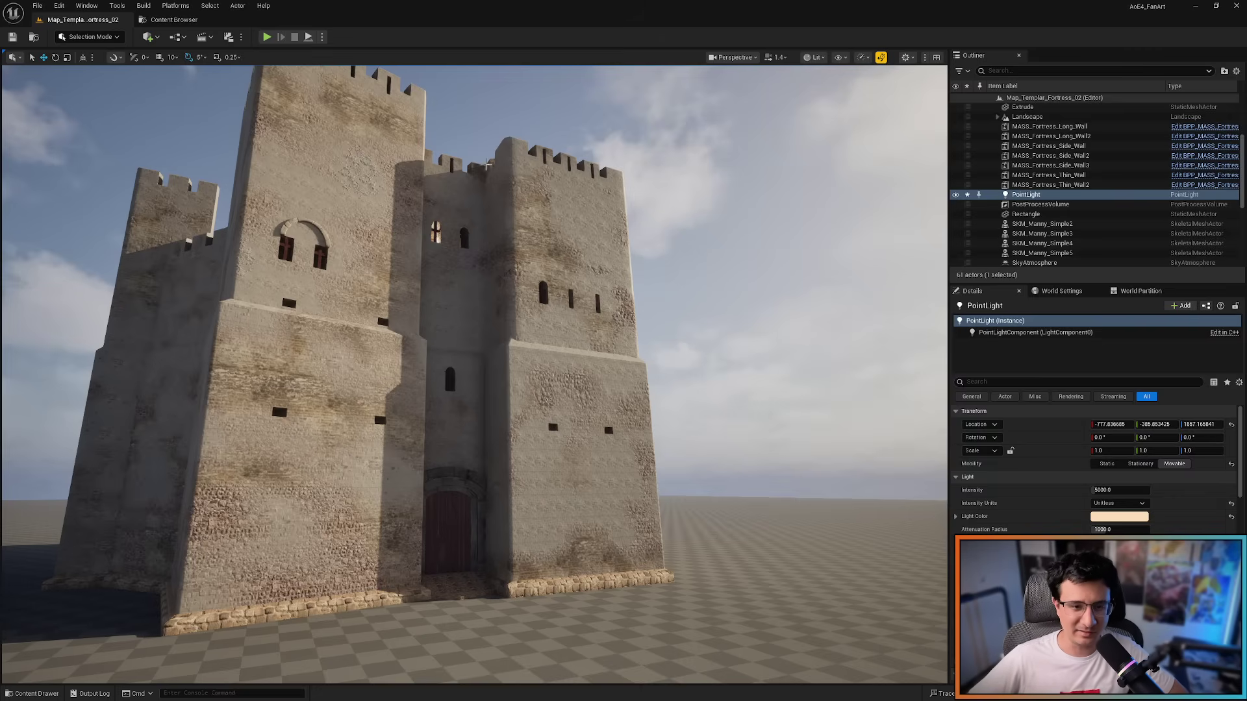
{"action": "key", "text": "g"}
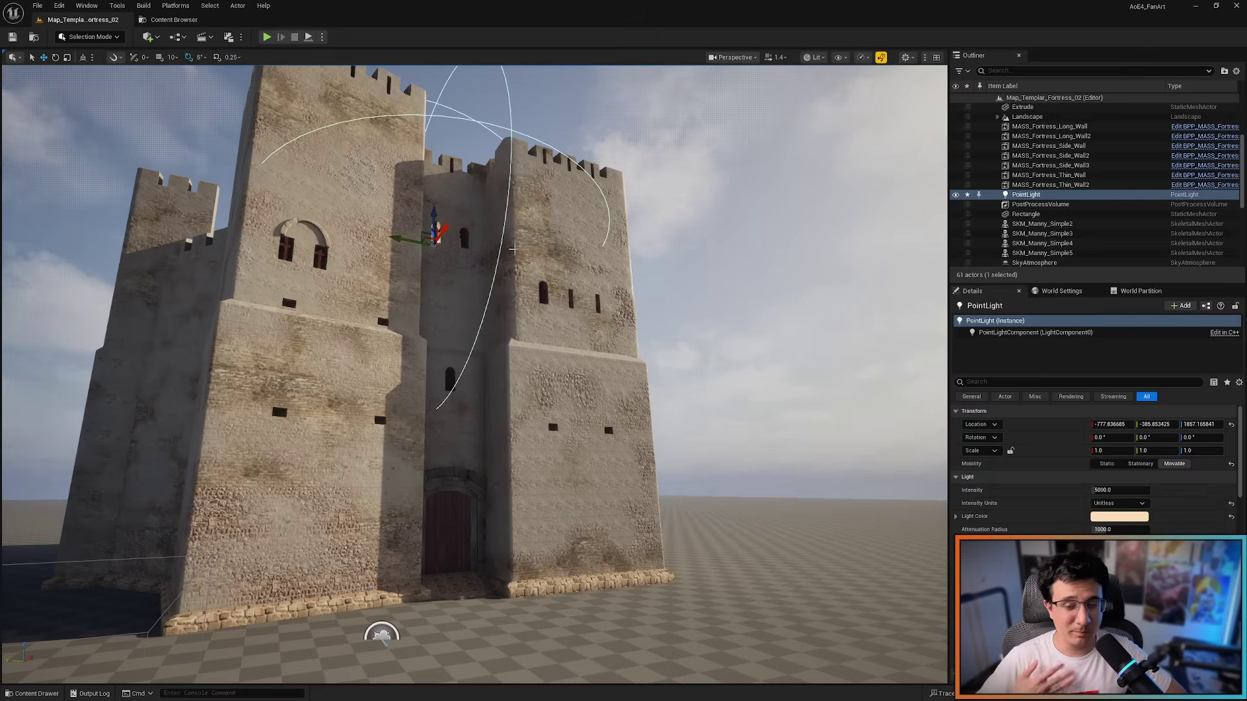
{"action": "key", "text": "g"}
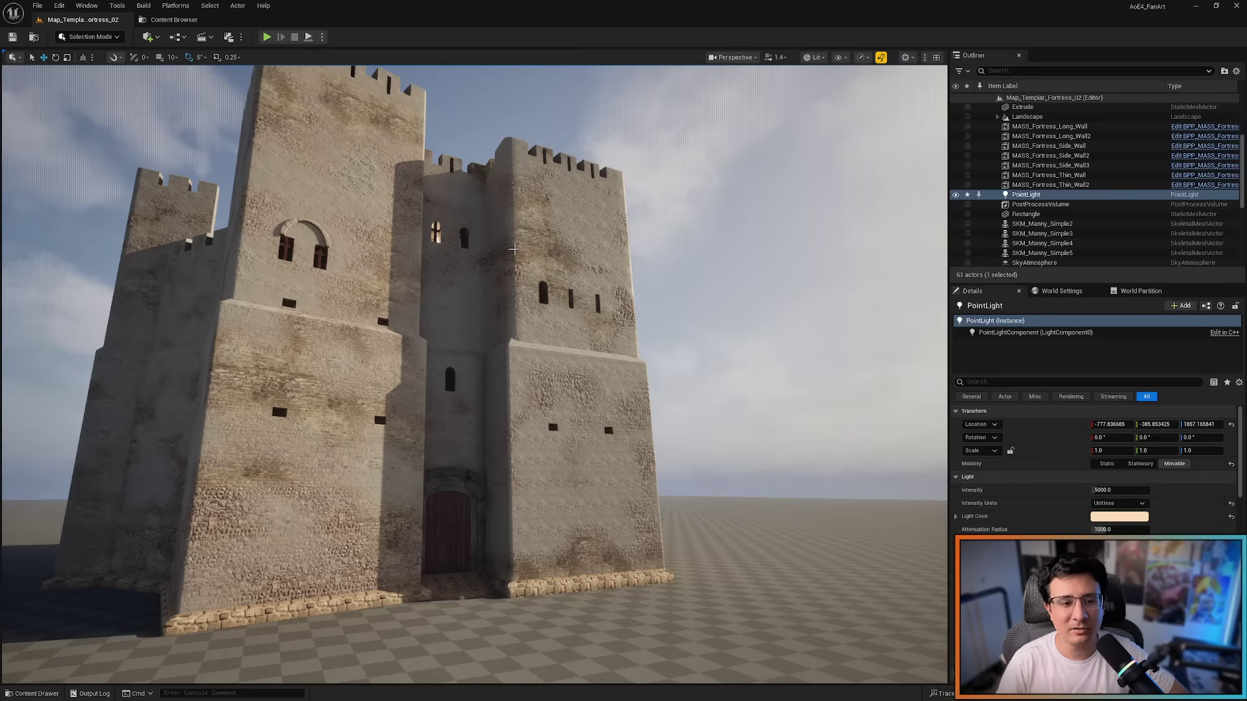
{"action": "mouse_move", "coordinate": [690, 170]}
{"action": "right_mouse_down"}
{"action": "mouse_move", "coordinate": [655, 141]}
{"action": "mouse_move", "coordinate": [704, 176]}
{"action": "right_mouse_up"}
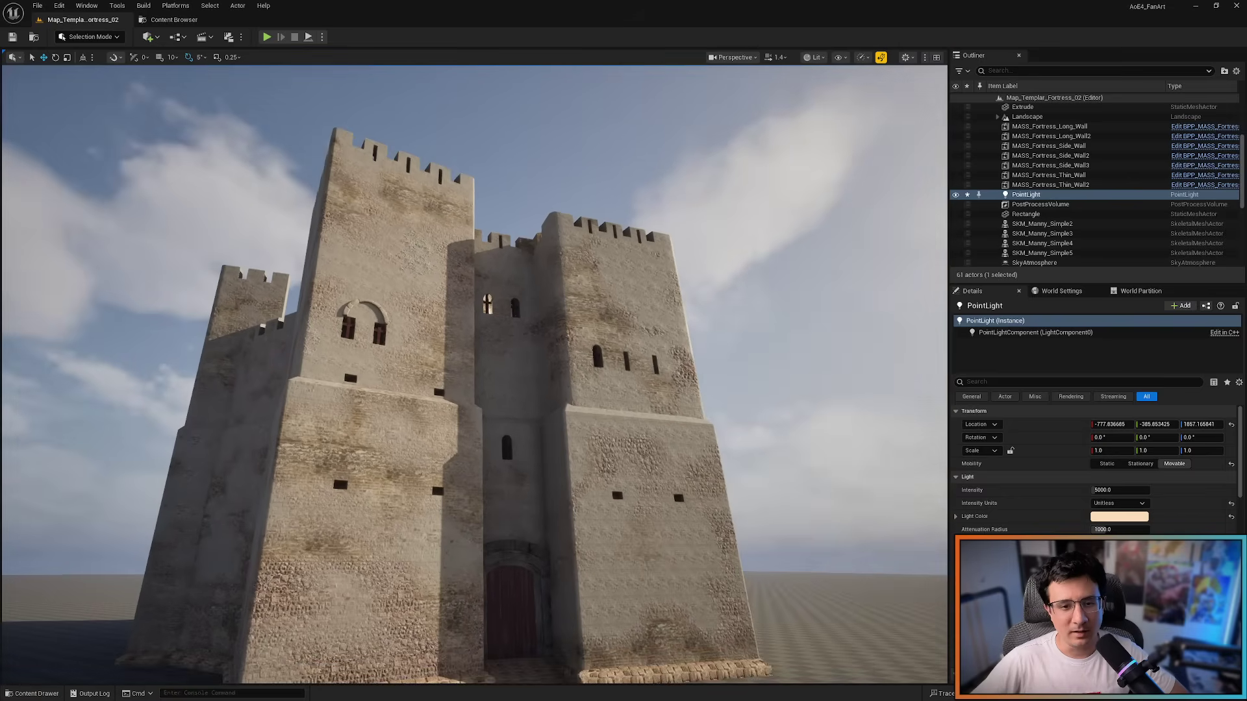
{"action": "key", "text": "g"}
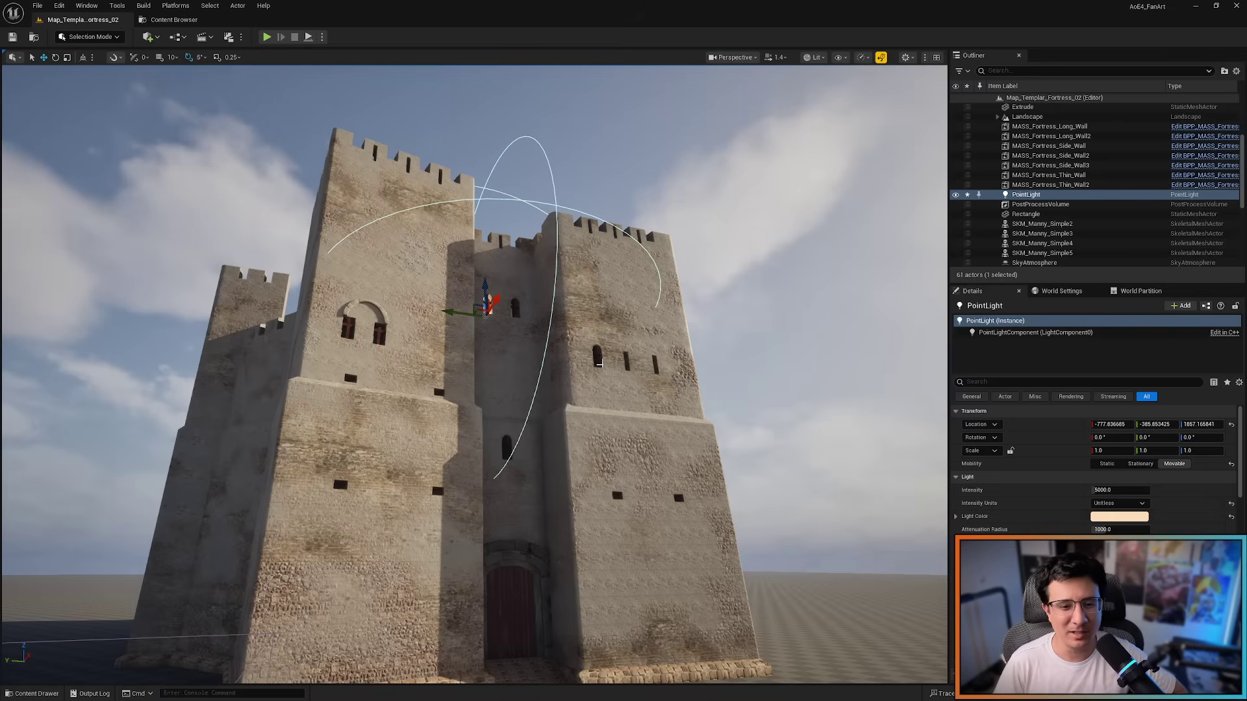
Examine the fortress facade up close and from ground level behind the mannequin, toggling the editor overlays
{"action": "right_click_drag", "start_coordinate": [600, 364], "coordinate": [584, 305]}
{"action": "key", "text": "w"}
{"action": "key", "text": "w"}
{"action": "key", "text": "w"}
{"action": "key", "text": "s"}
{"action": "scroll", "coordinate": [549, 308], "scroll_direction": "down", "scroll_amount": 1}
{"action": "key", "text": "d"}
{"action": "key", "text": "s"}
{"action": "right_click_drag", "start_coordinate": [552, 422], "coordinate": [484, 454]}
{"action": "key", "text": "s"}
{"action": "key", "text": "s"}
{"action": "scroll", "coordinate": [484, 454], "scroll_direction": "up", "scroll_amount": 4}
{"action": "key", "text": "g"}
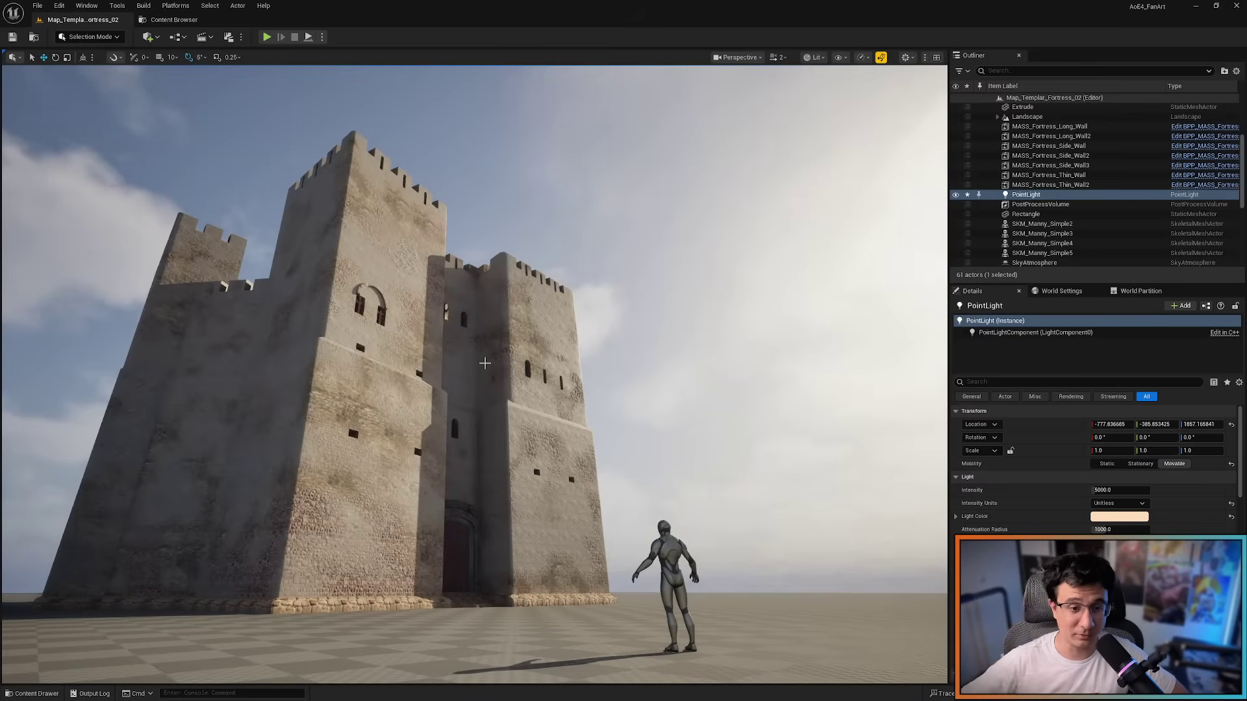
{"action": "key", "text": "g"}
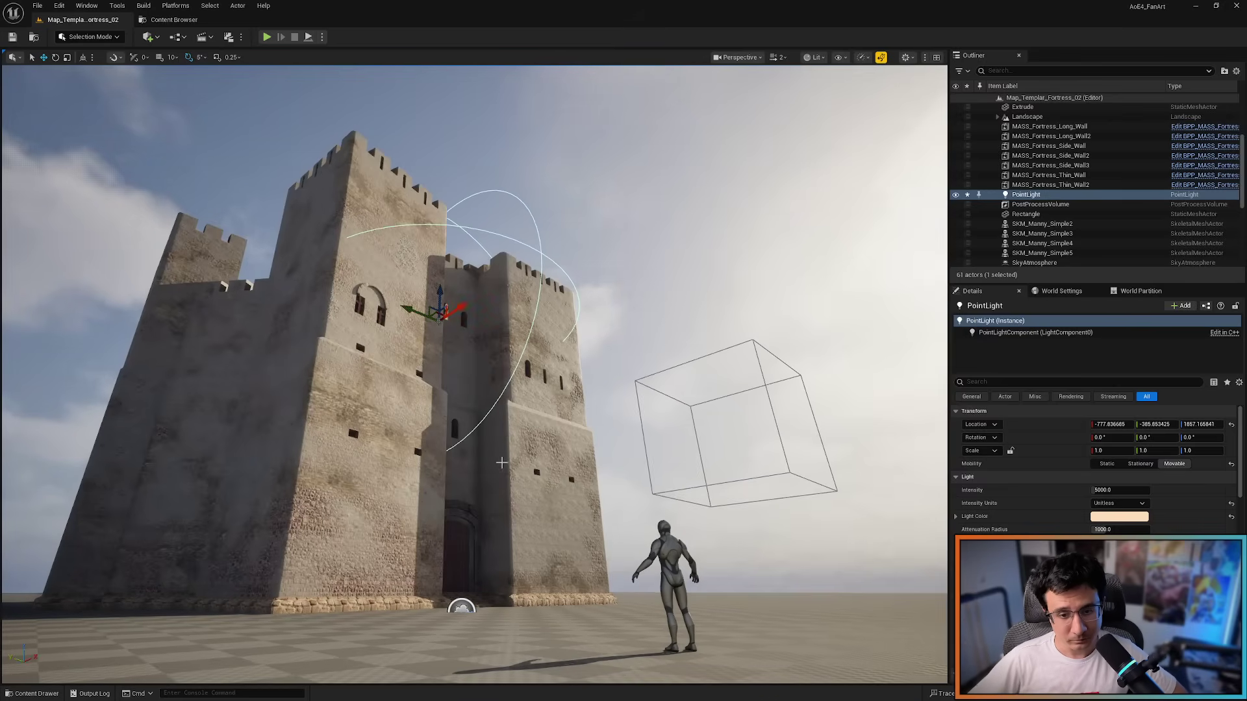
Examine the fortress's front towers, entrance and side wall from several angles
{"action": "key", "text": "d"}
{"action": "right_click_drag", "start_coordinate": [503, 463], "coordinate": [471, 484]}
{"action": "key", "text": "w"}
{"action": "key", "text": "e"}
{"action": "key", "text": "s"}
{"action": "key", "text": "w"}
{"action": "right_click_drag", "start_coordinate": [507, 439], "coordinate": [520, 496]}
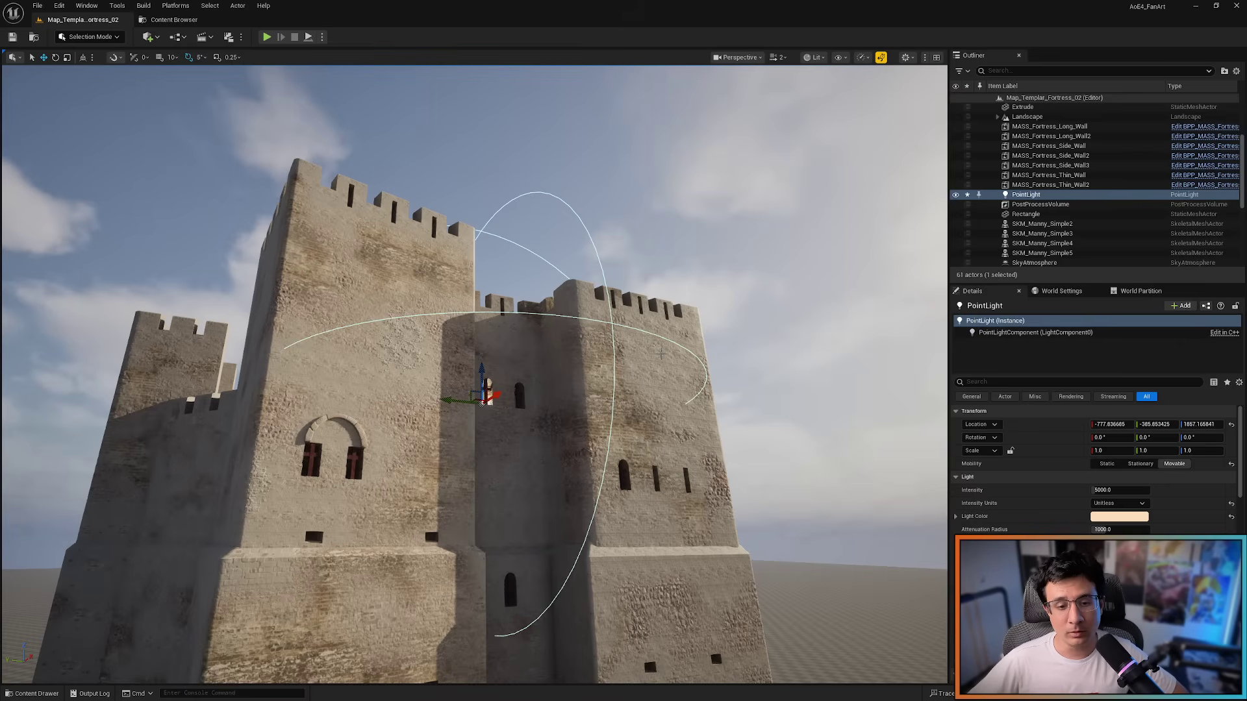
{"action": "right_click_drag", "start_coordinate": [622, 413], "coordinate": [653, 433]}
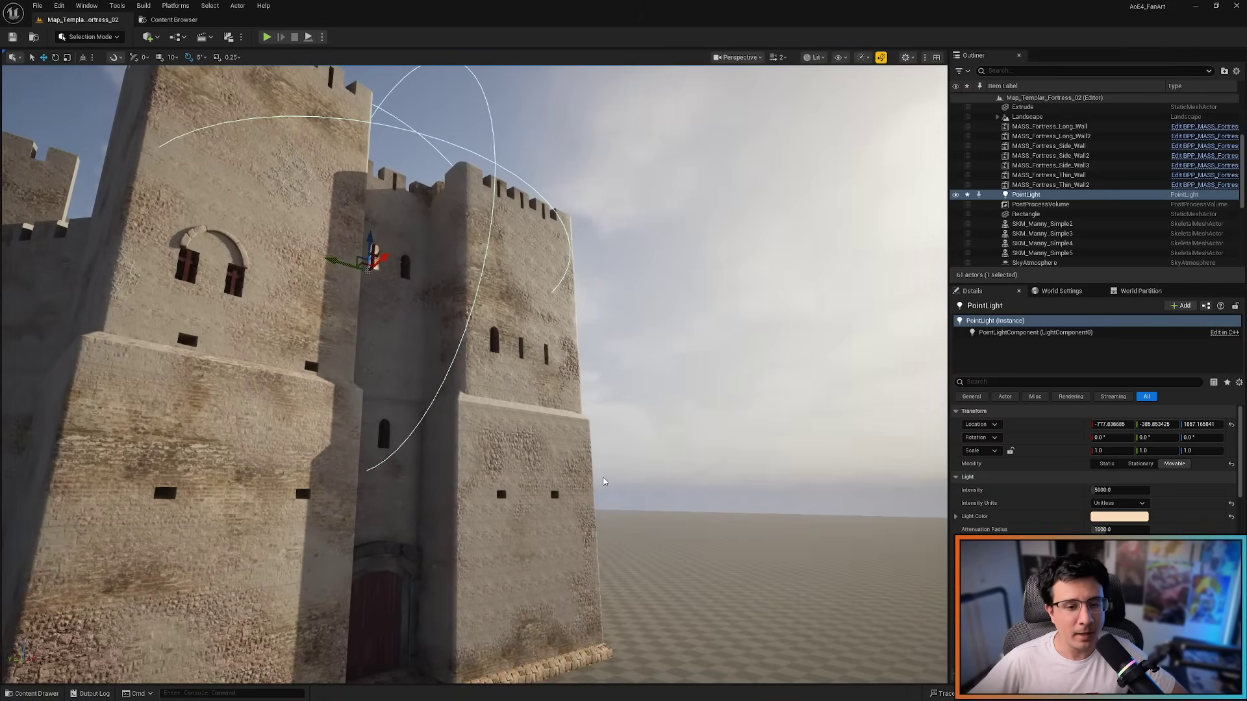
{"action": "right_click_drag", "start_coordinate": [593, 450], "coordinate": [593, 450]}
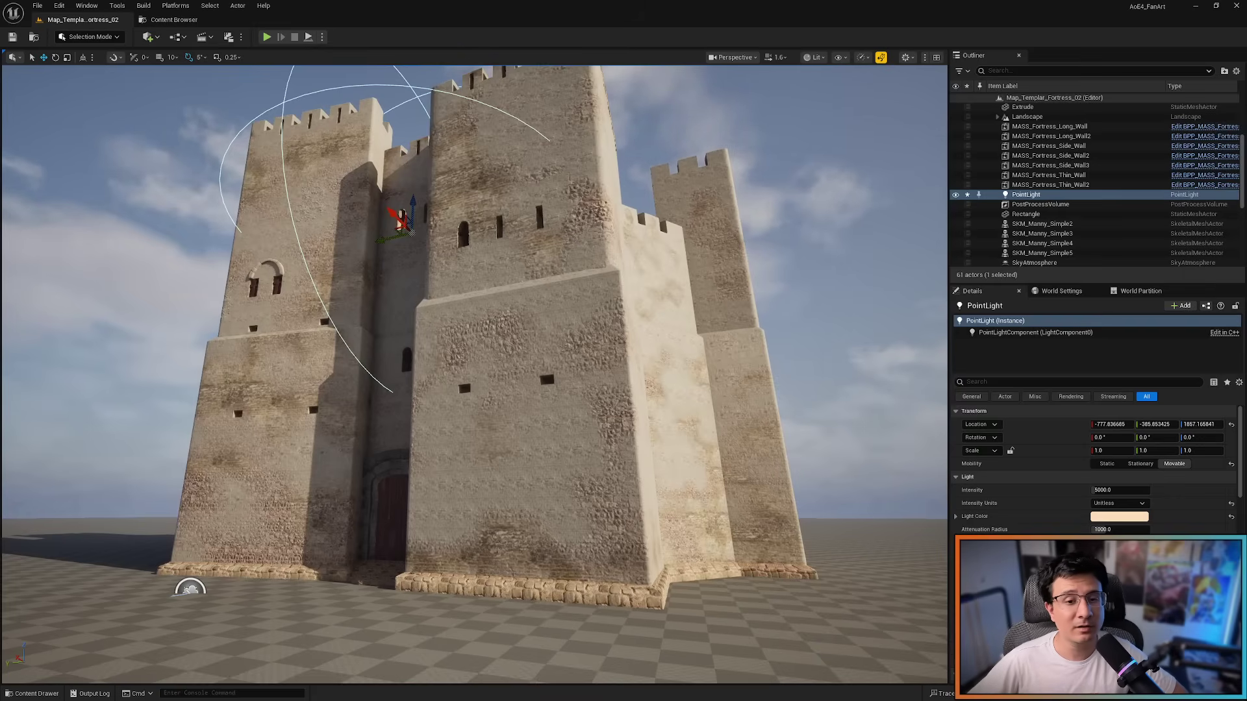
{"action": "right_click_drag", "start_coordinate": [616, 247], "coordinate": [615, 247]}
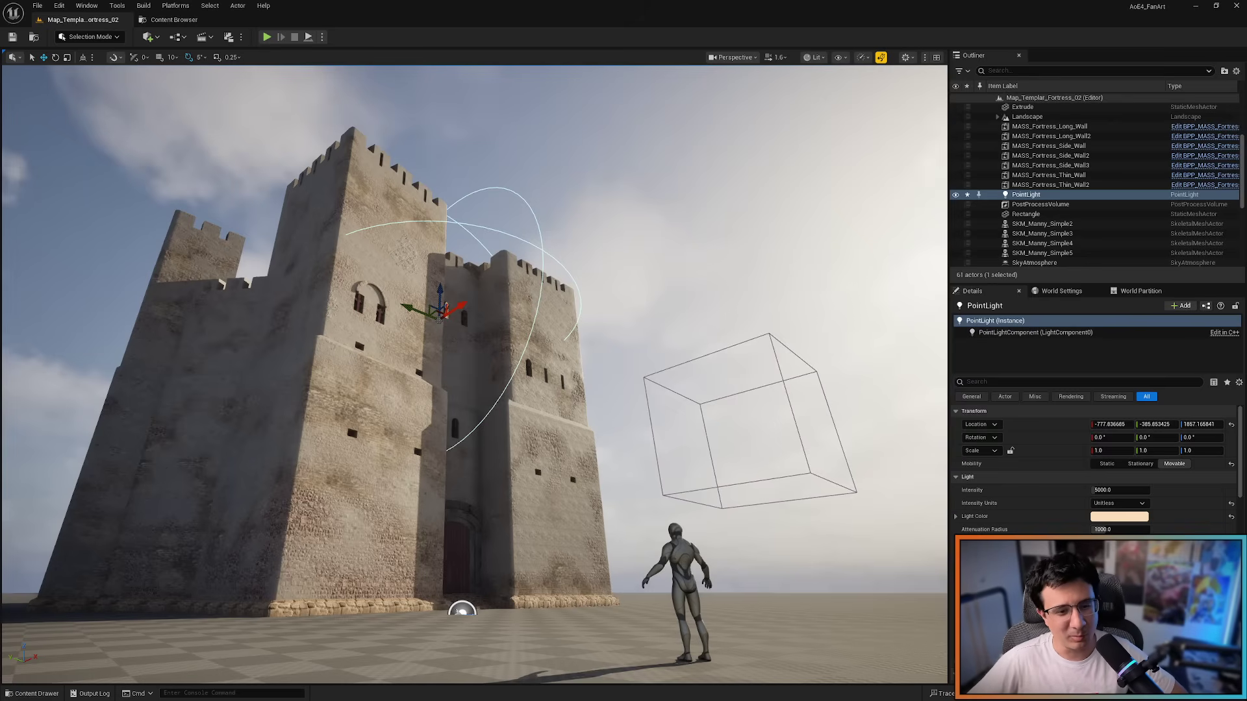
Inspect the damaged brick patches on the tall front tower's corner and upper walls up close
{"action": "key", "text": "w"}
{"action": "right_click_drag", "start_coordinate": [474, 374], "coordinate": [577, 379]}
{"action": "scroll", "coordinate": [448, 422], "scroll_direction": "down", "scroll_amount": 3}
{"action": "key", "text": "s"}
{"action": "key", "text": "d"}
{"action": "key", "text": "w"}
{"action": "scroll", "coordinate": [584, 393], "scroll_direction": "down", "scroll_amount": 3}
{"action": "key", "text": "d"}
{"action": "key", "text": "d"}
{"action": "key", "text": "d"}
{"action": "key", "text": "w"}
{"action": "key", "text": "s"}
{"action": "key", "text": "s"}
{"action": "key", "text": "s"}
{"action": "key", "text": "a"}
{"action": "key", "text": "s"}
{"action": "key", "text": "s"}
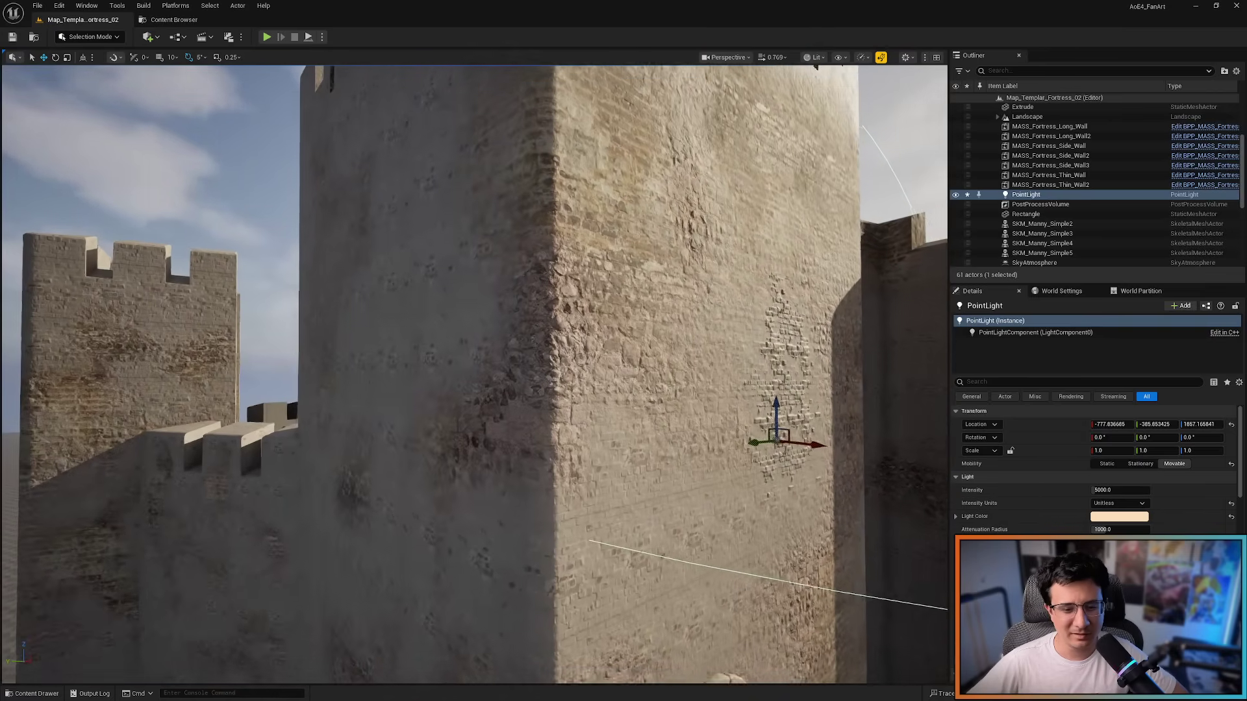
{"action": "key", "text": "w"}
{"action": "key", "text": "w"}
{"action": "right_click_drag", "start_coordinate": [576, 379], "coordinate": [647, 435]}
{"action": "key", "text": "a"}
{"action": "key", "text": "a"}
{"action": "key", "text": "e"}
{"action": "key", "text": "w"}
{"action": "key", "text": "e"}
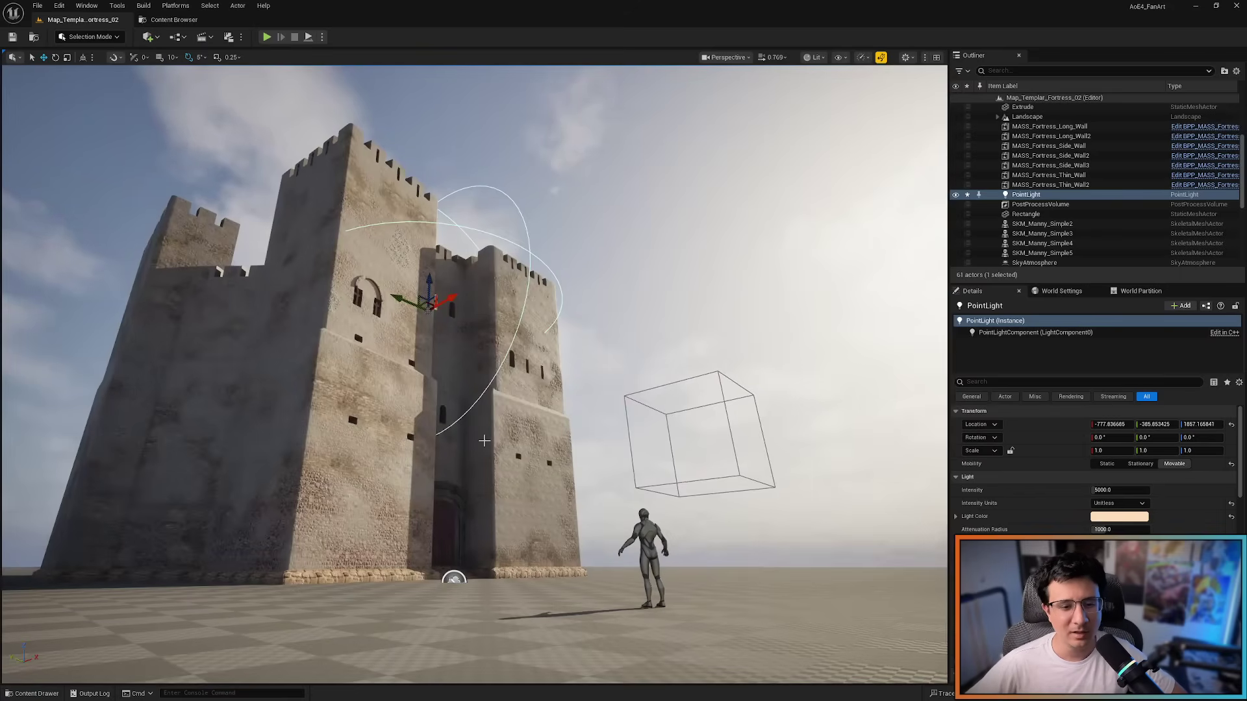
Frame the fortress and mannequin in a low three-quarter view with the editor overlays hidden
{"action": "key", "text": "g"}
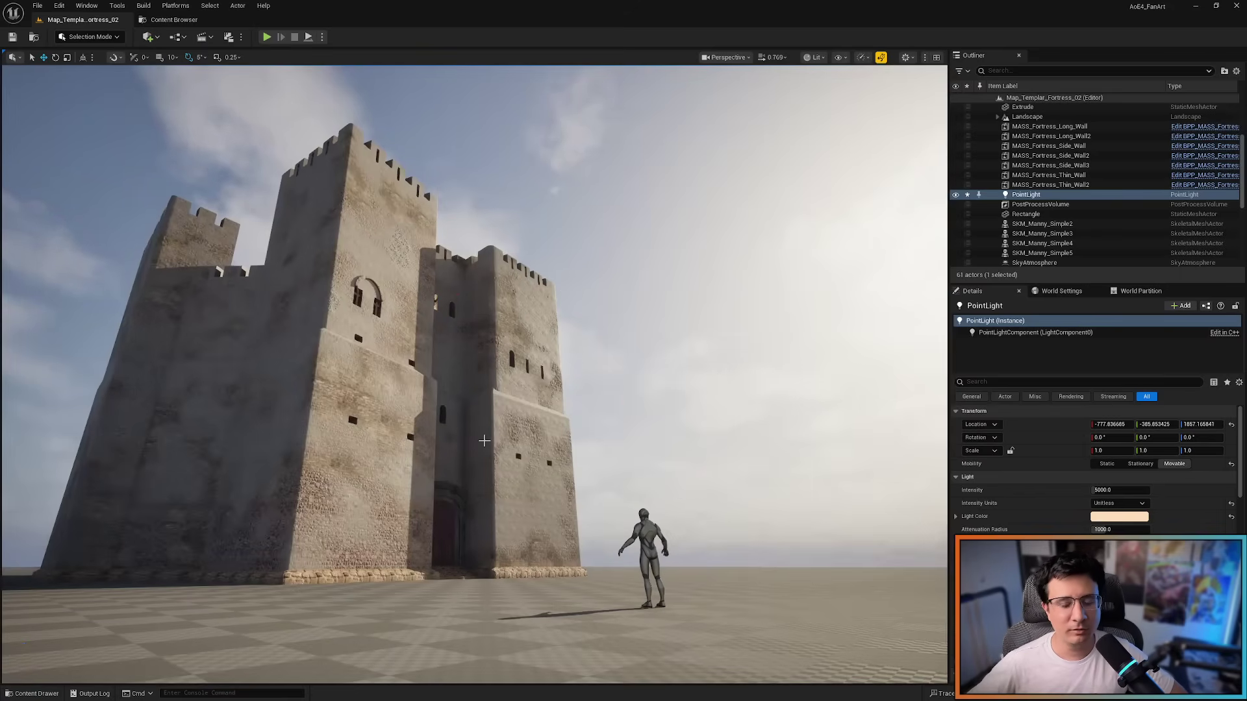
{"action": "key", "text": "g"}
{"action": "mouse_move", "coordinate": [483, 441]}
{"action": "right_mouse_down"}
{"action": "mouse_move", "coordinate": [460, 477]}
{"action": "mouse_move", "coordinate": [460, 453]}
{"action": "mouse_move", "coordinate": [500, 468]}
{"action": "mouse_move", "coordinate": [555, 460]}
{"action": "mouse_move", "coordinate": [484, 455]}
{"action": "right_mouse_up"}
{"action": "key", "text": "w"}
{"action": "scroll", "coordinate": [459, 453], "scroll_direction": "up", "scroll_amount": 1}
{"action": "key", "text": "e"}
{"action": "scroll", "coordinate": [554, 463], "scroll_direction": "down", "scroll_amount": 1}
{"action": "key", "text": "s"}
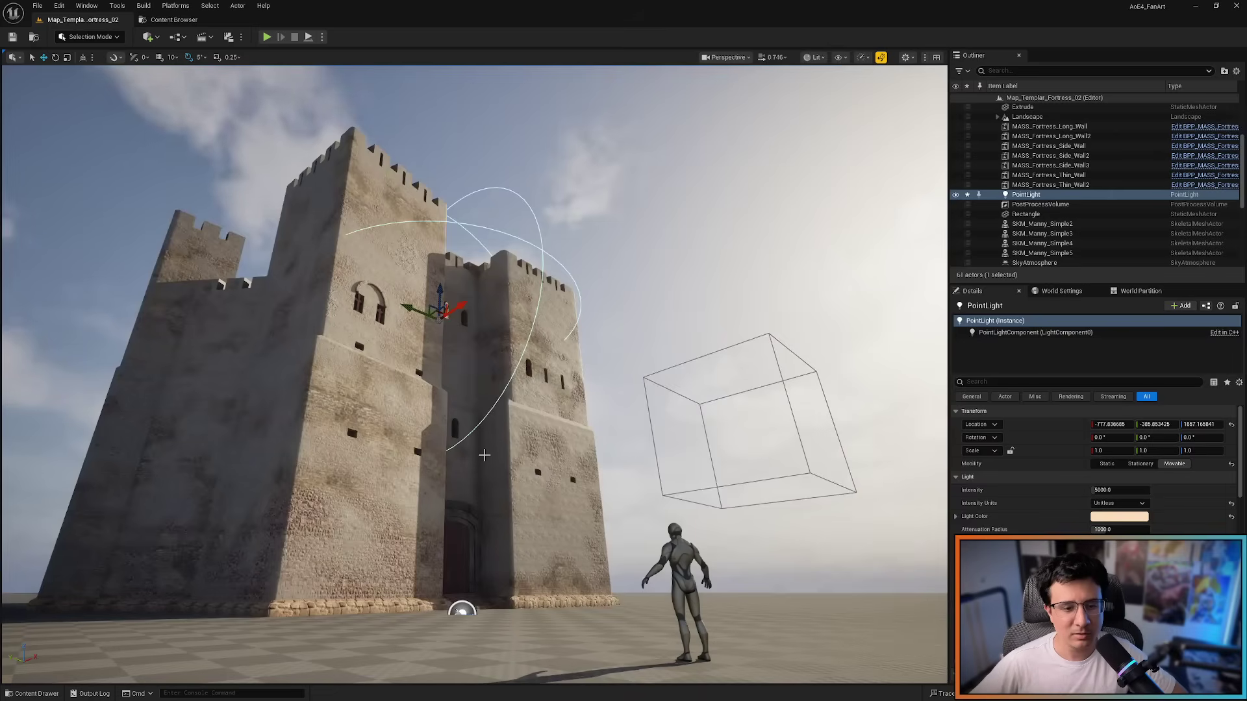
{"action": "key", "text": "g"}
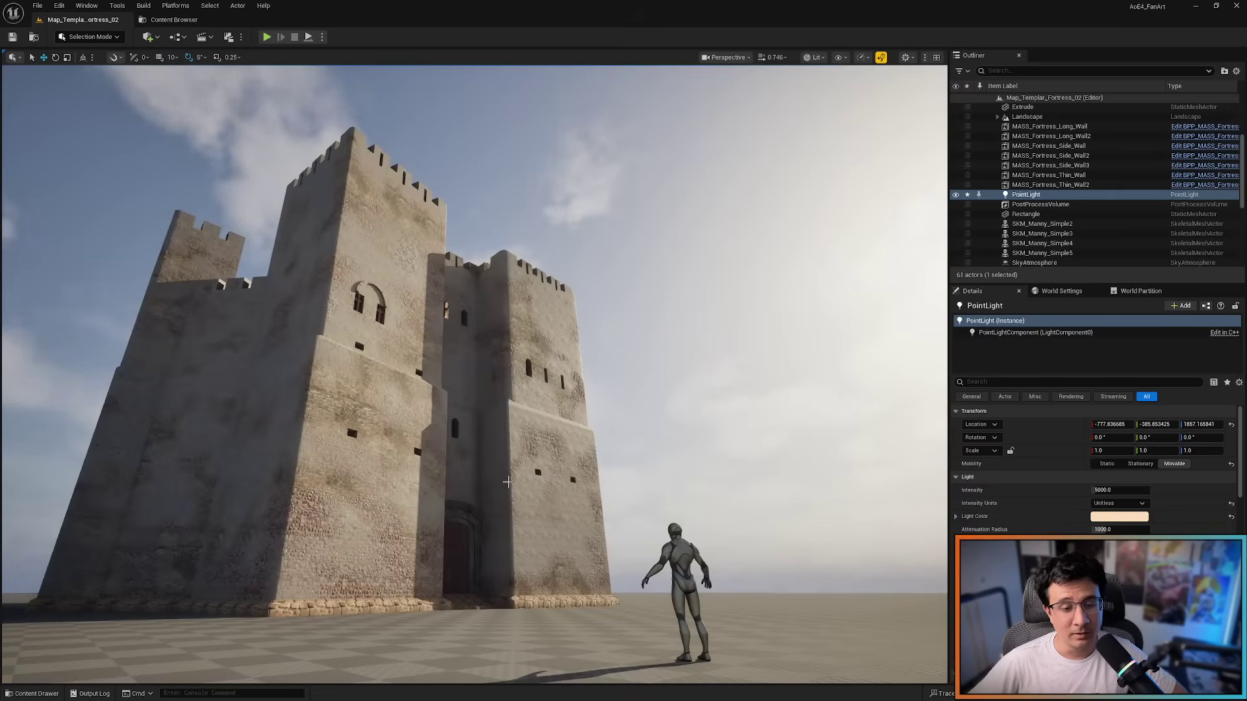